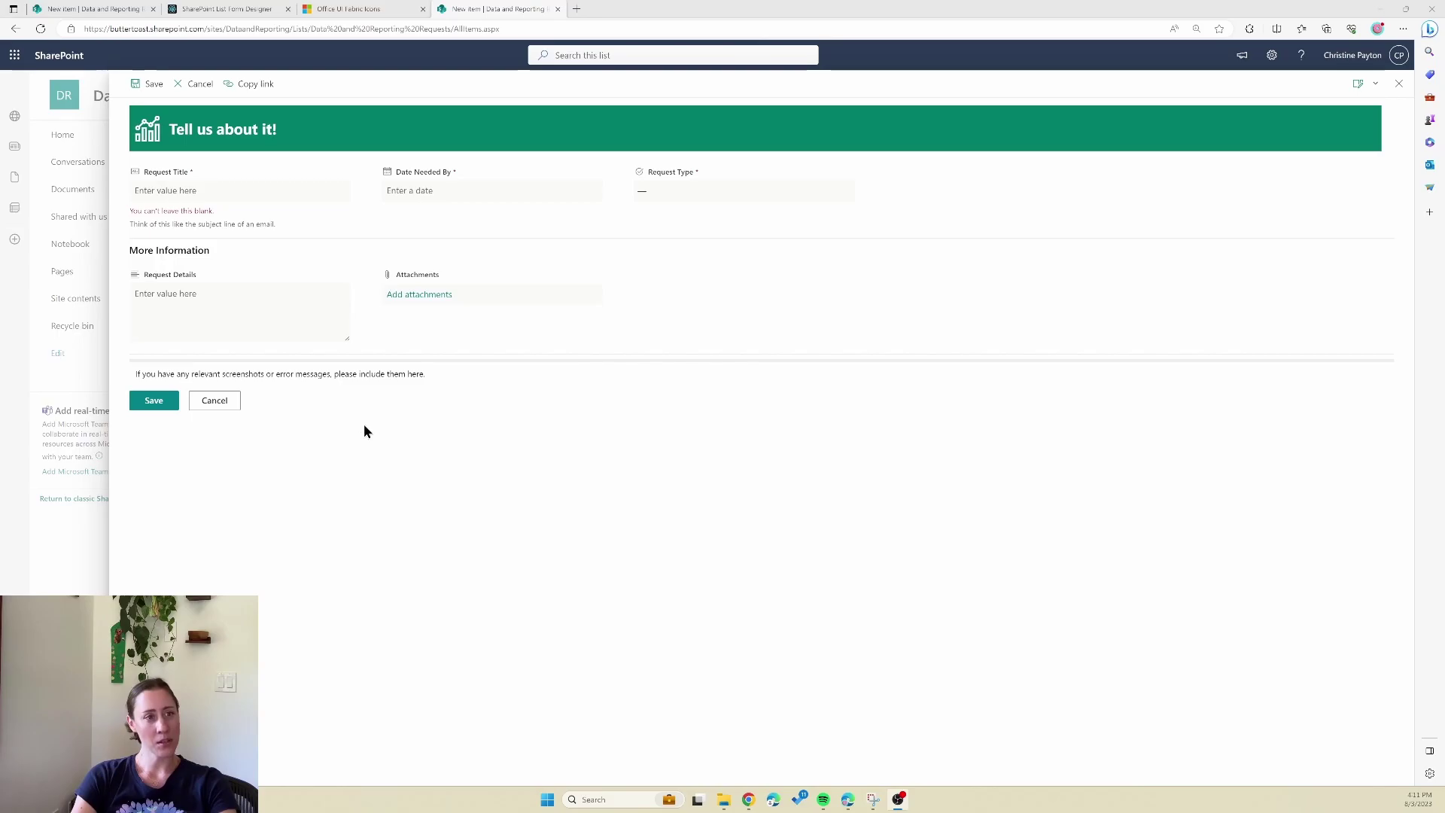
Step: Switch to the List Form Designer showing the generated 'Tell us about it!' header JSON
click(228, 10)
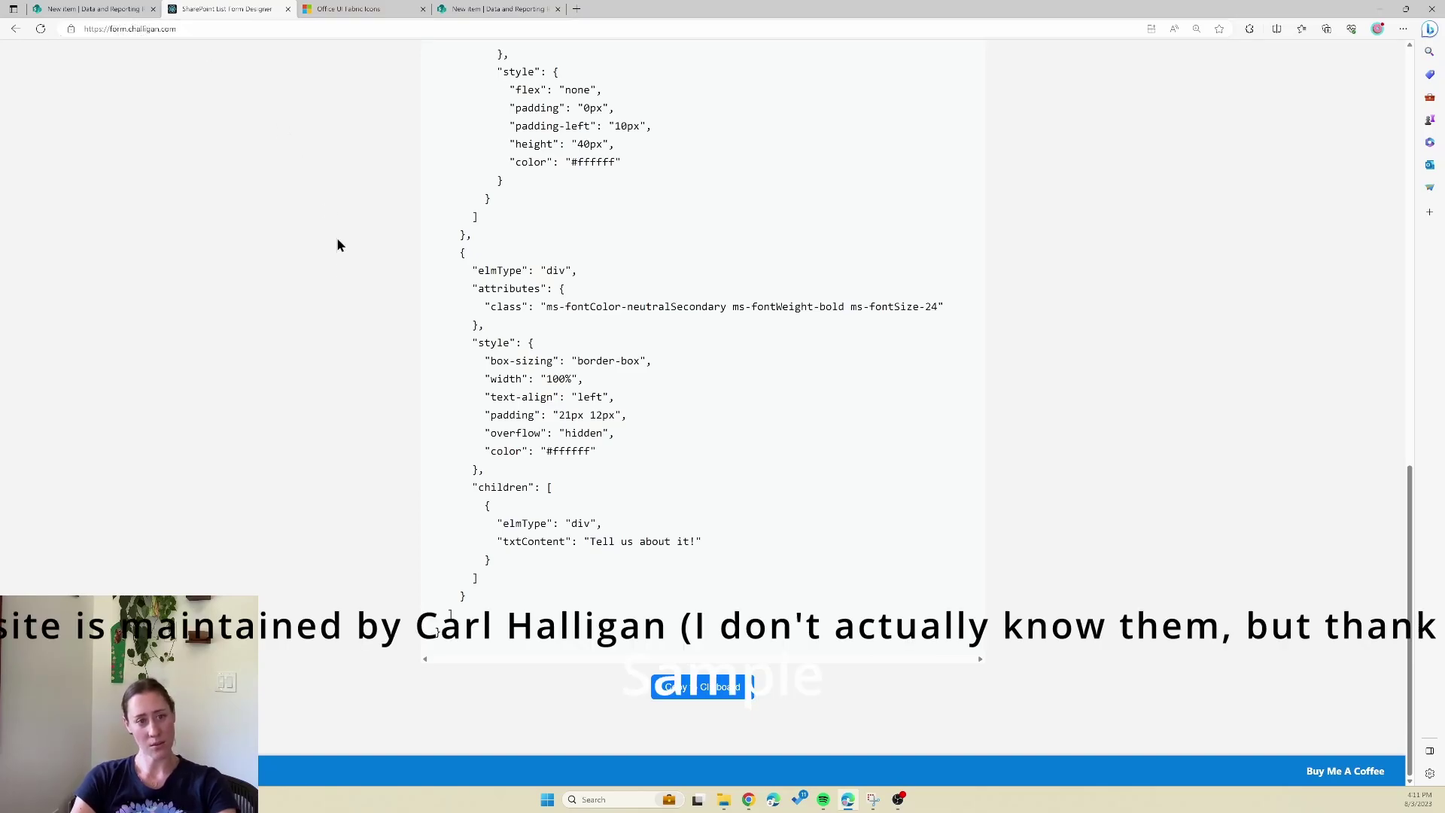
Step: Keep the header background green and open the Office UI Fabric icon gallery
scroll(336, 263, up, 12)
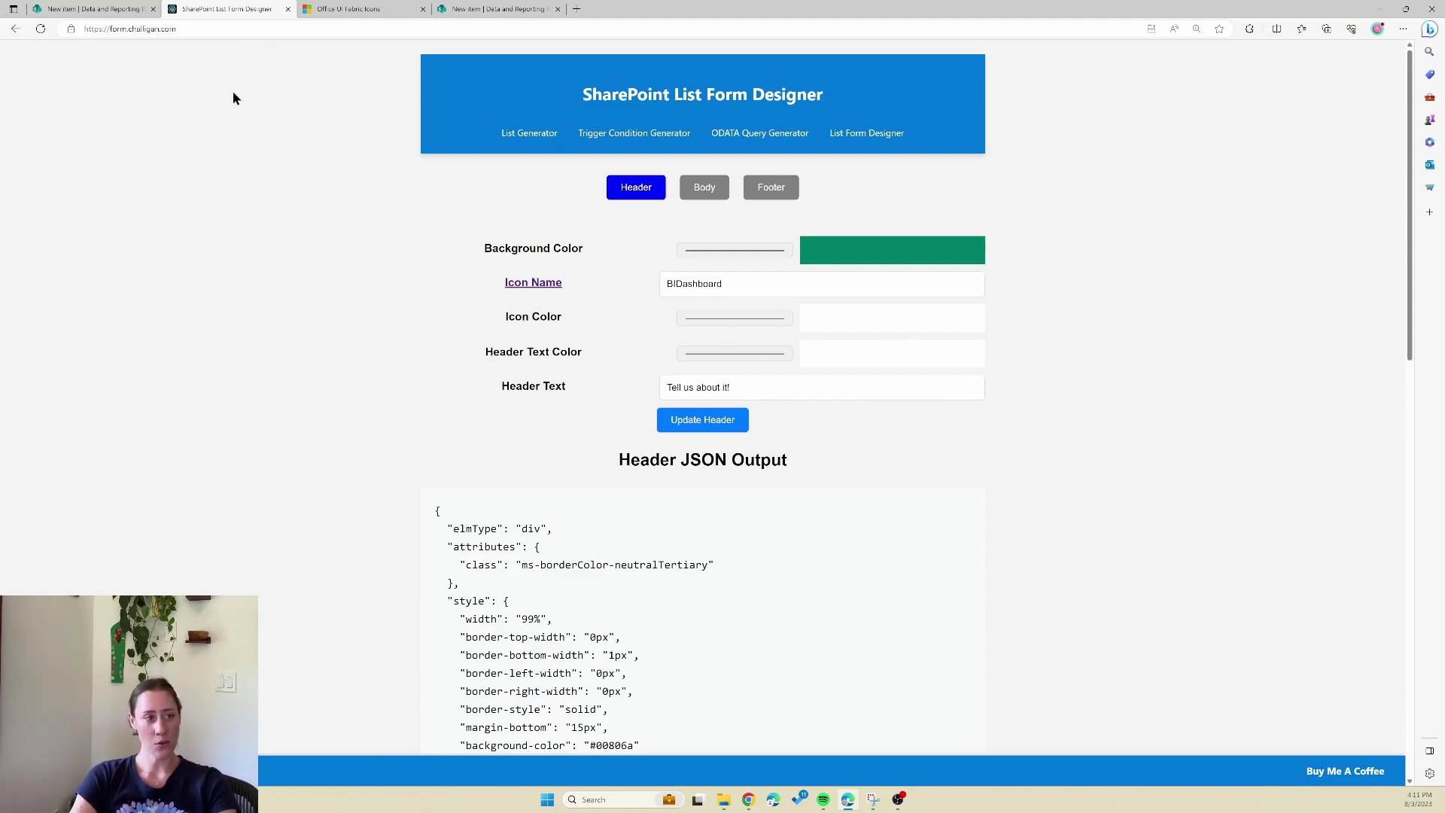
click(722, 251)
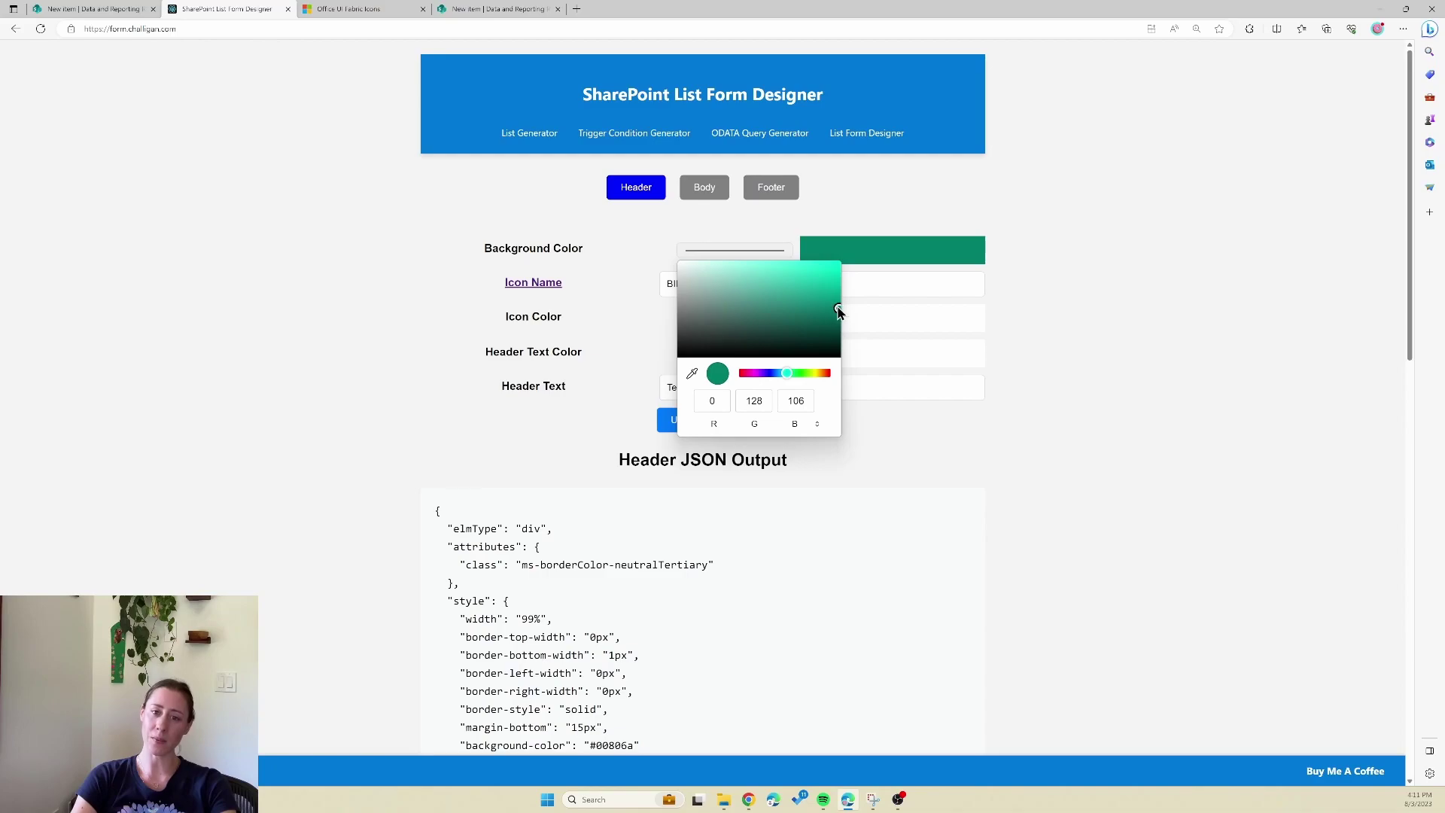
click(1171, 339)
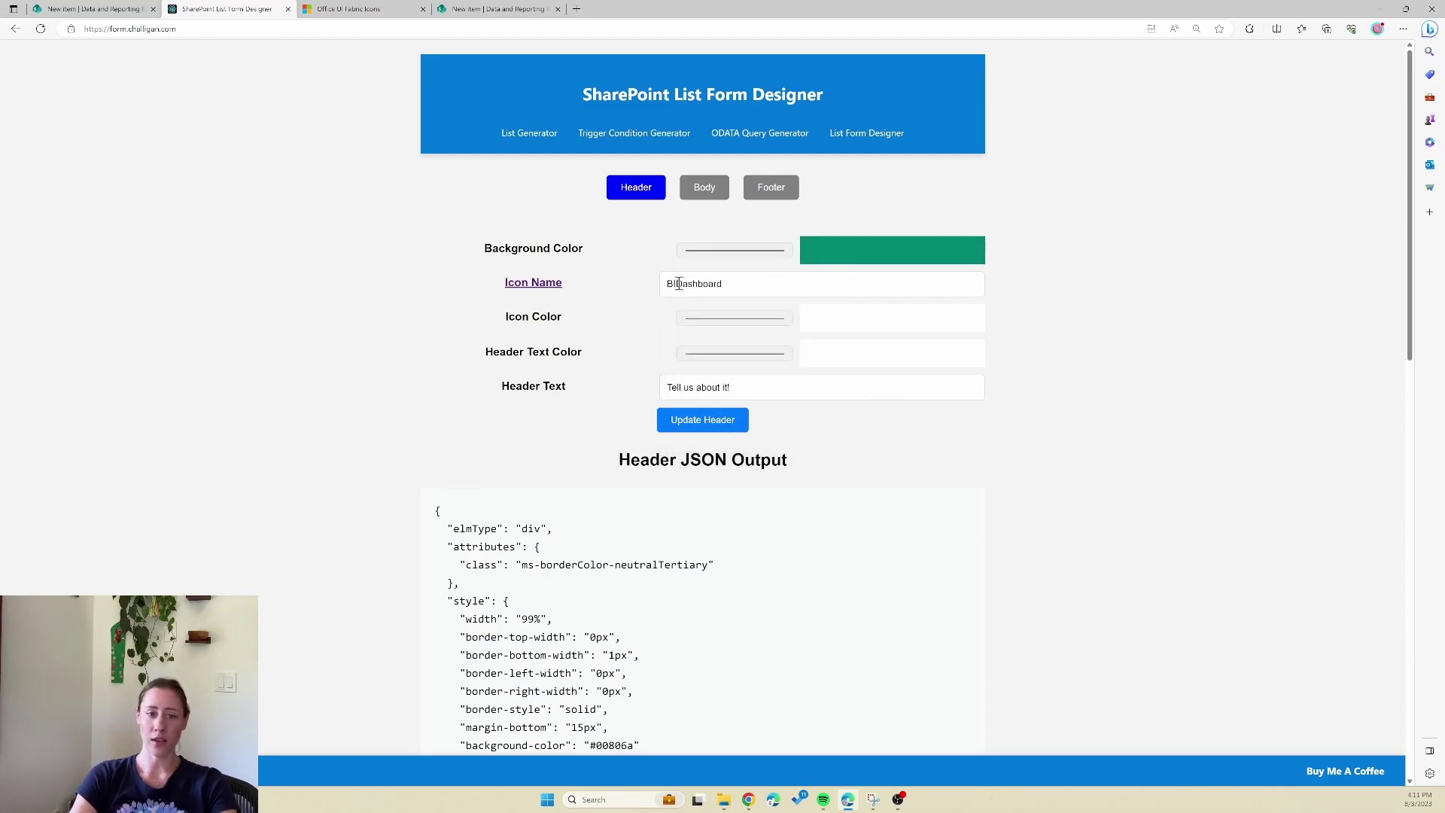
click(529, 284)
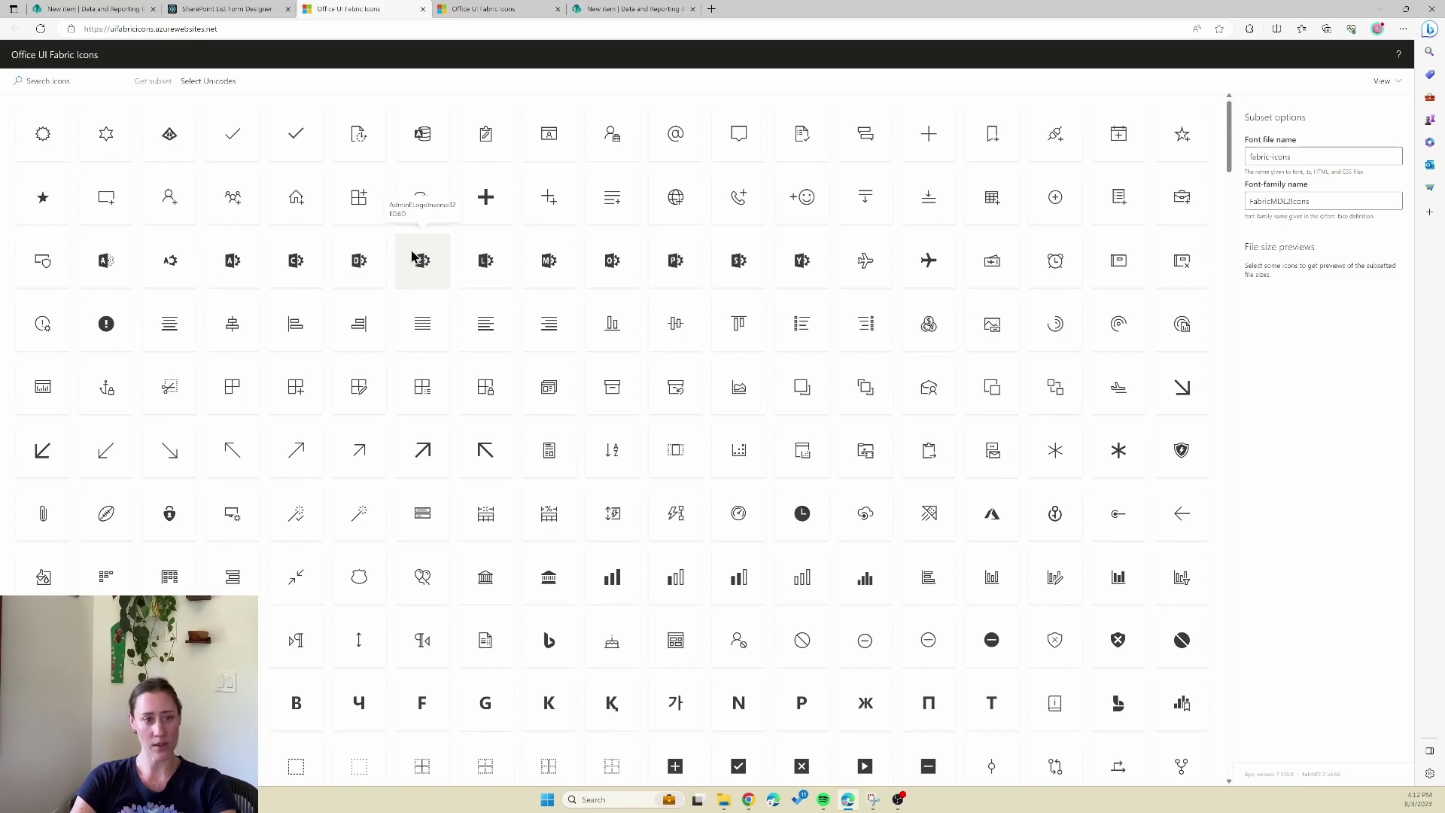
Step: Mark an icon in the gallery, then return to the designer with BIDashboard as the icon name
click(351, 208)
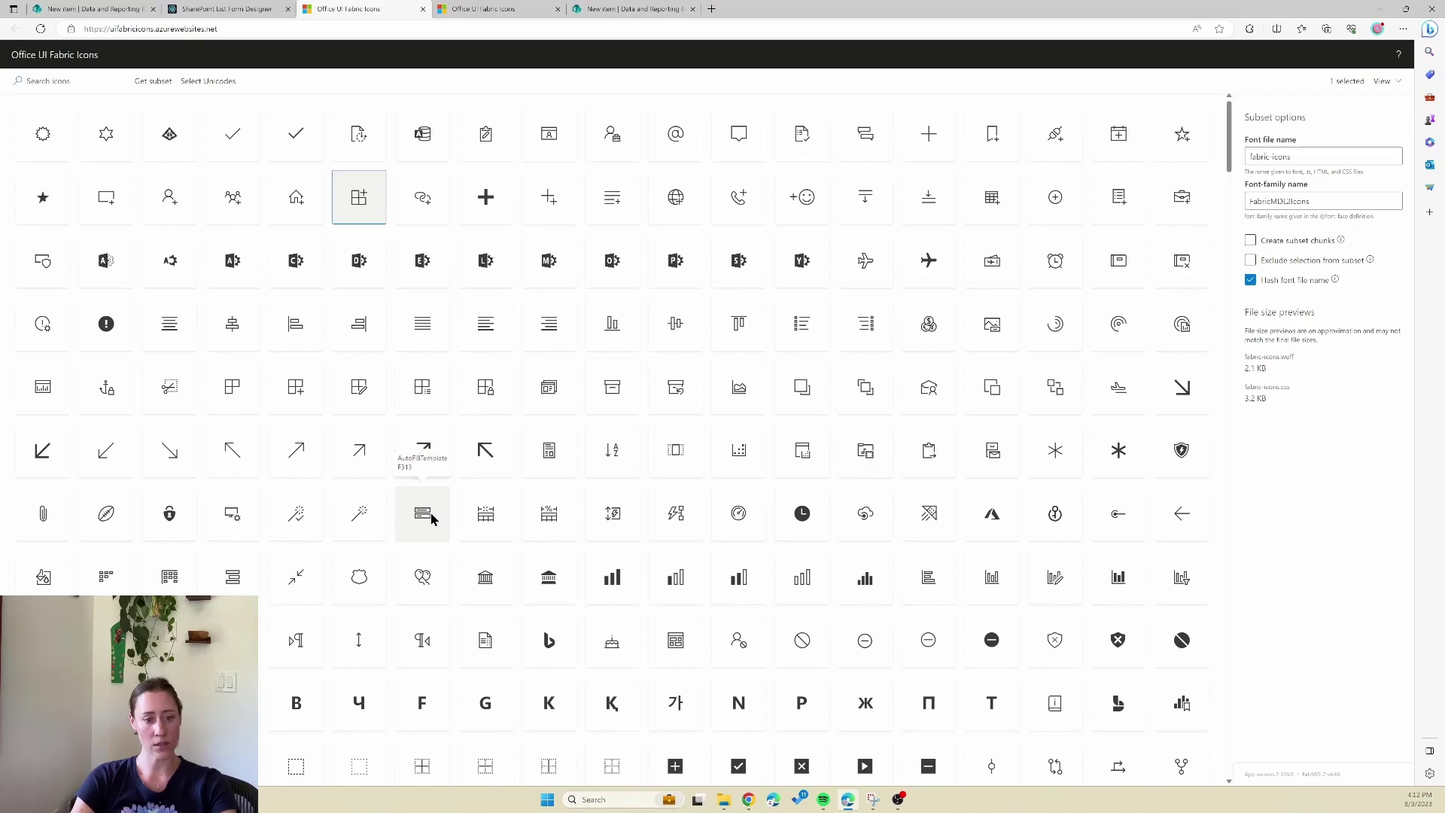
click(231, 7)
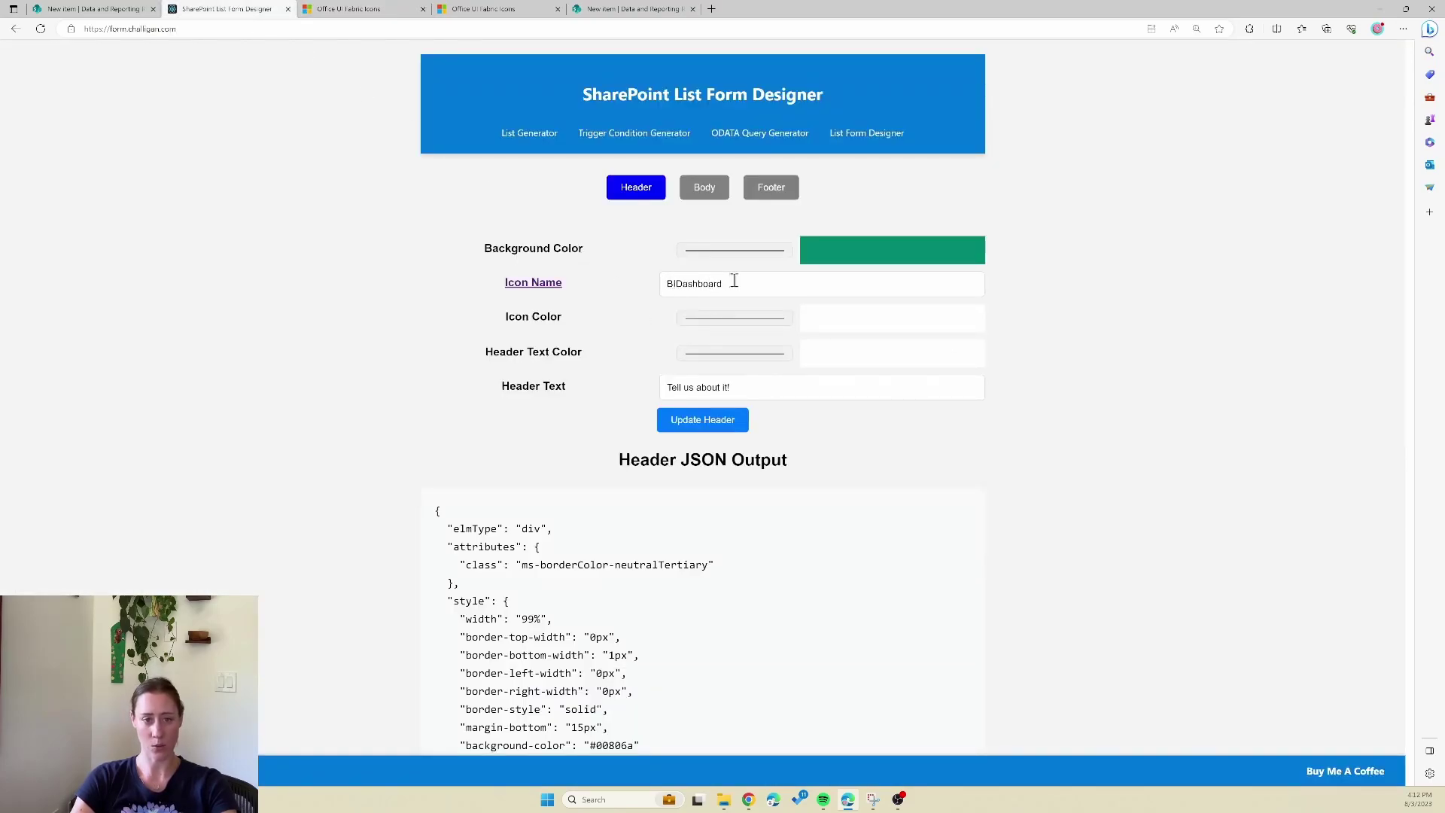
Step: Review the icon and header text colours and select the 'Tell us about it!' header text
click(728, 318)
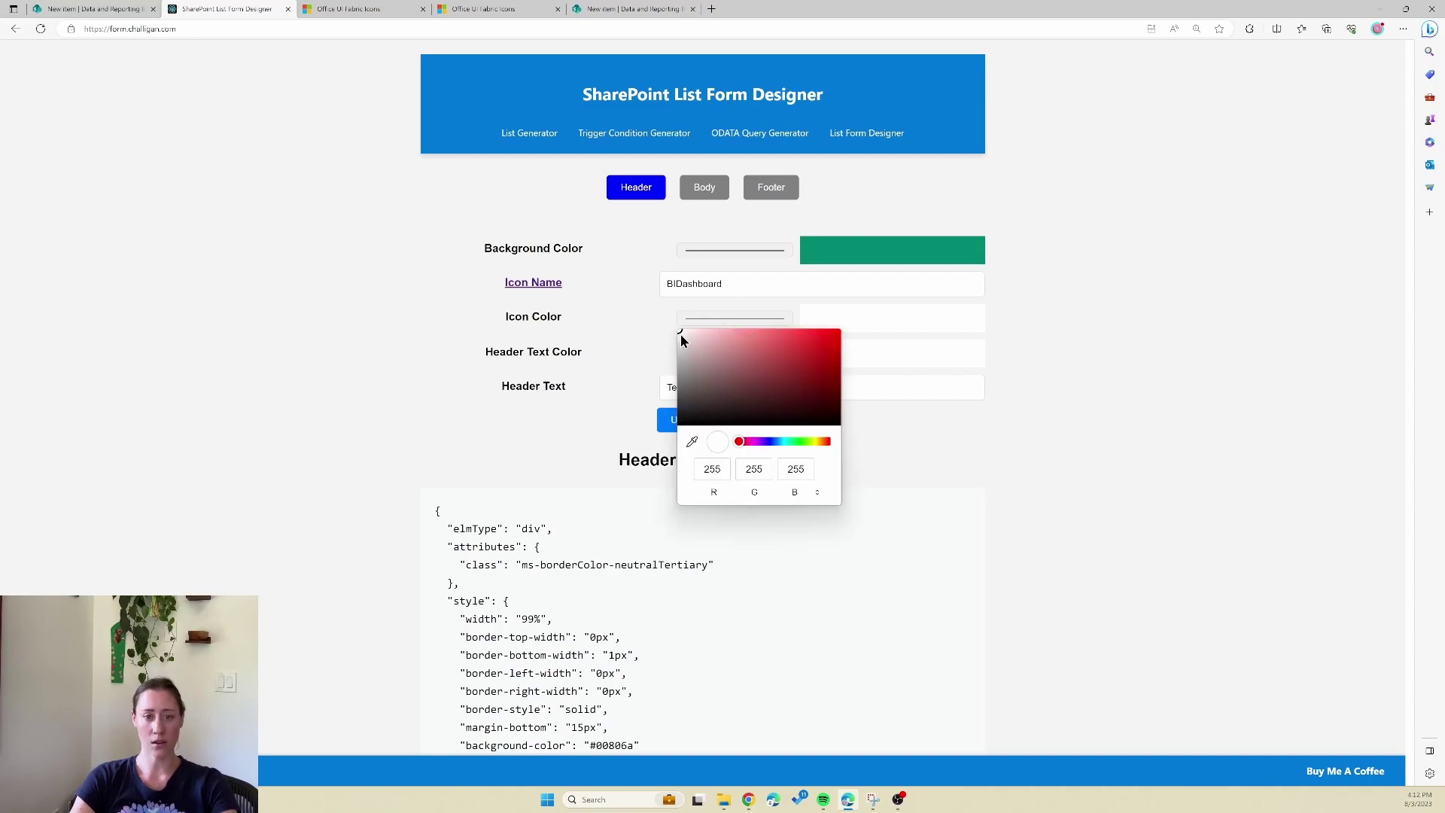
click(1091, 381)
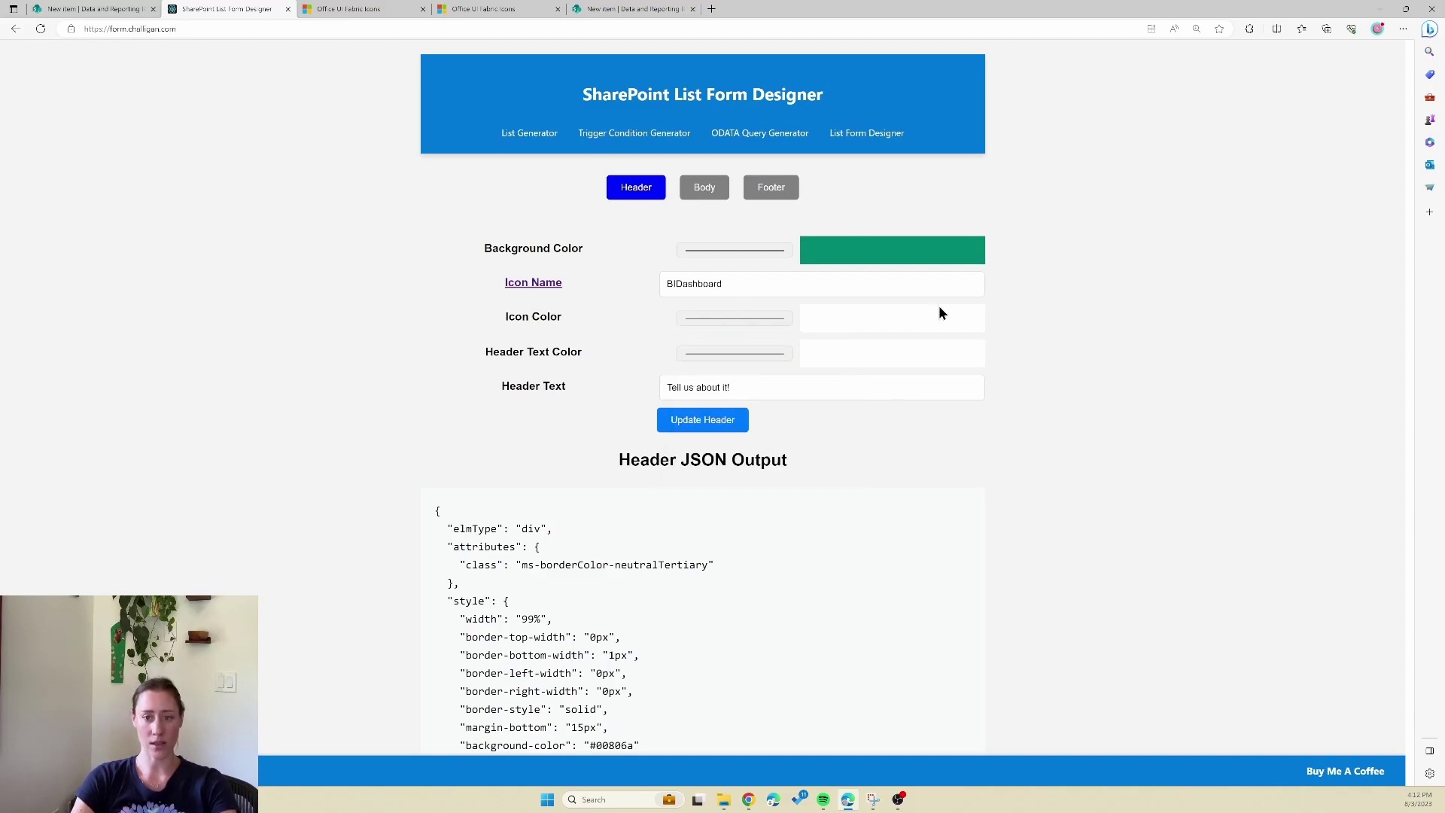
click(712, 355)
click(1093, 358)
click(763, 391)
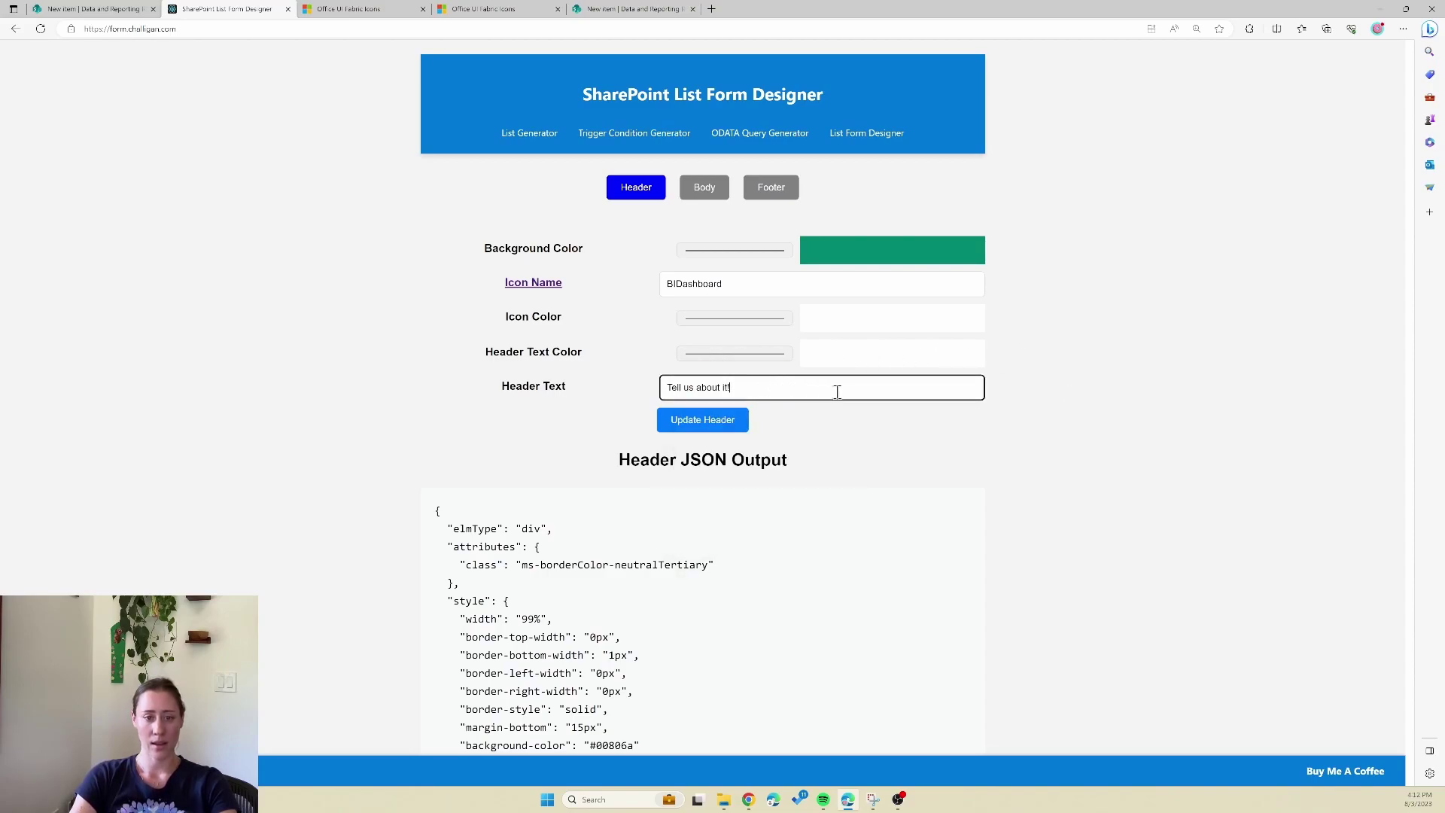
drag(836, 390, 643, 401)
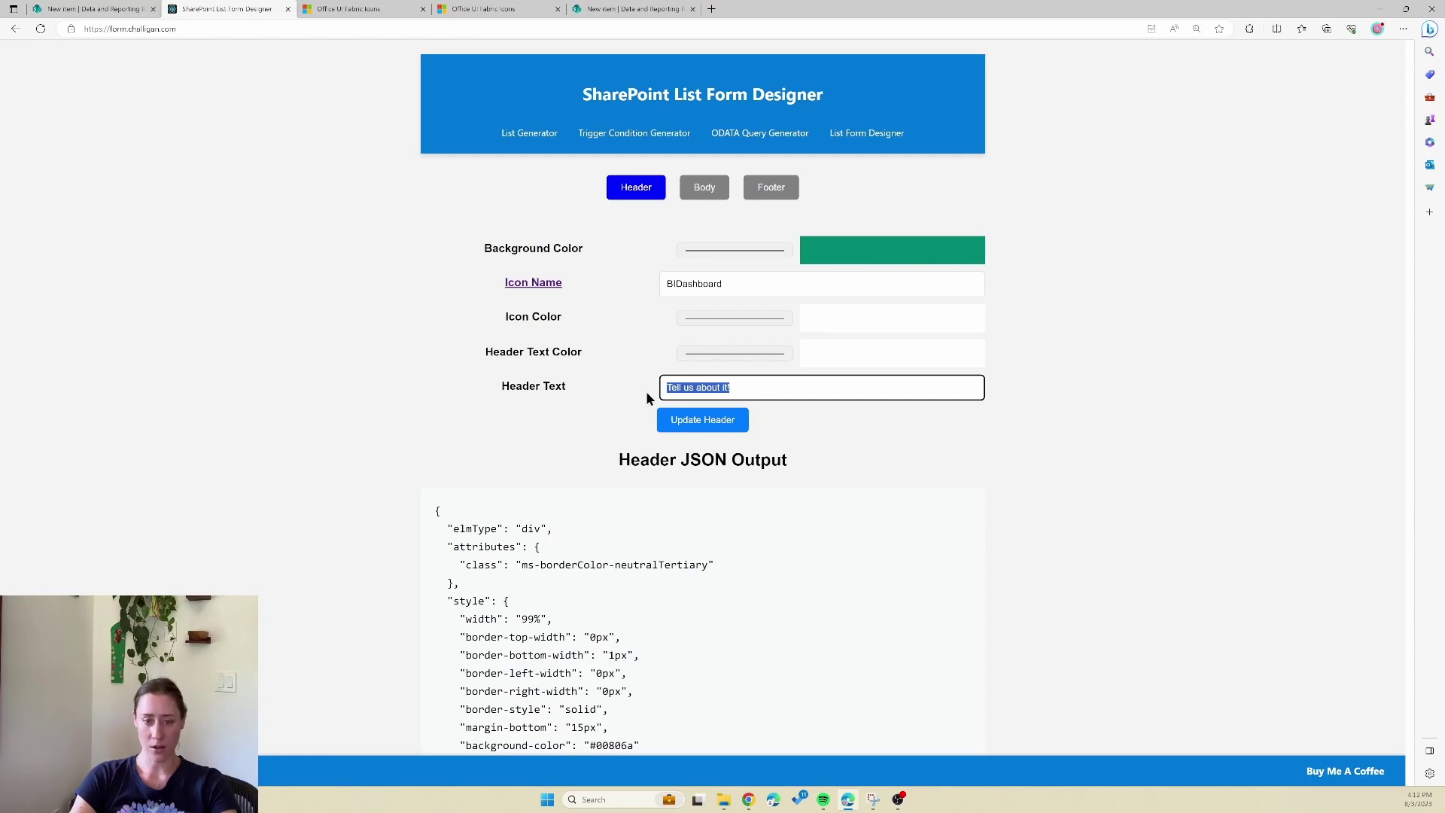
Step: Copy the generated header JSON and return to the Data and Reporting Requests list
scroll(775, 286, down, 7)
scroll(779, 285, up, 7)
scroll(778, 284, down, 2)
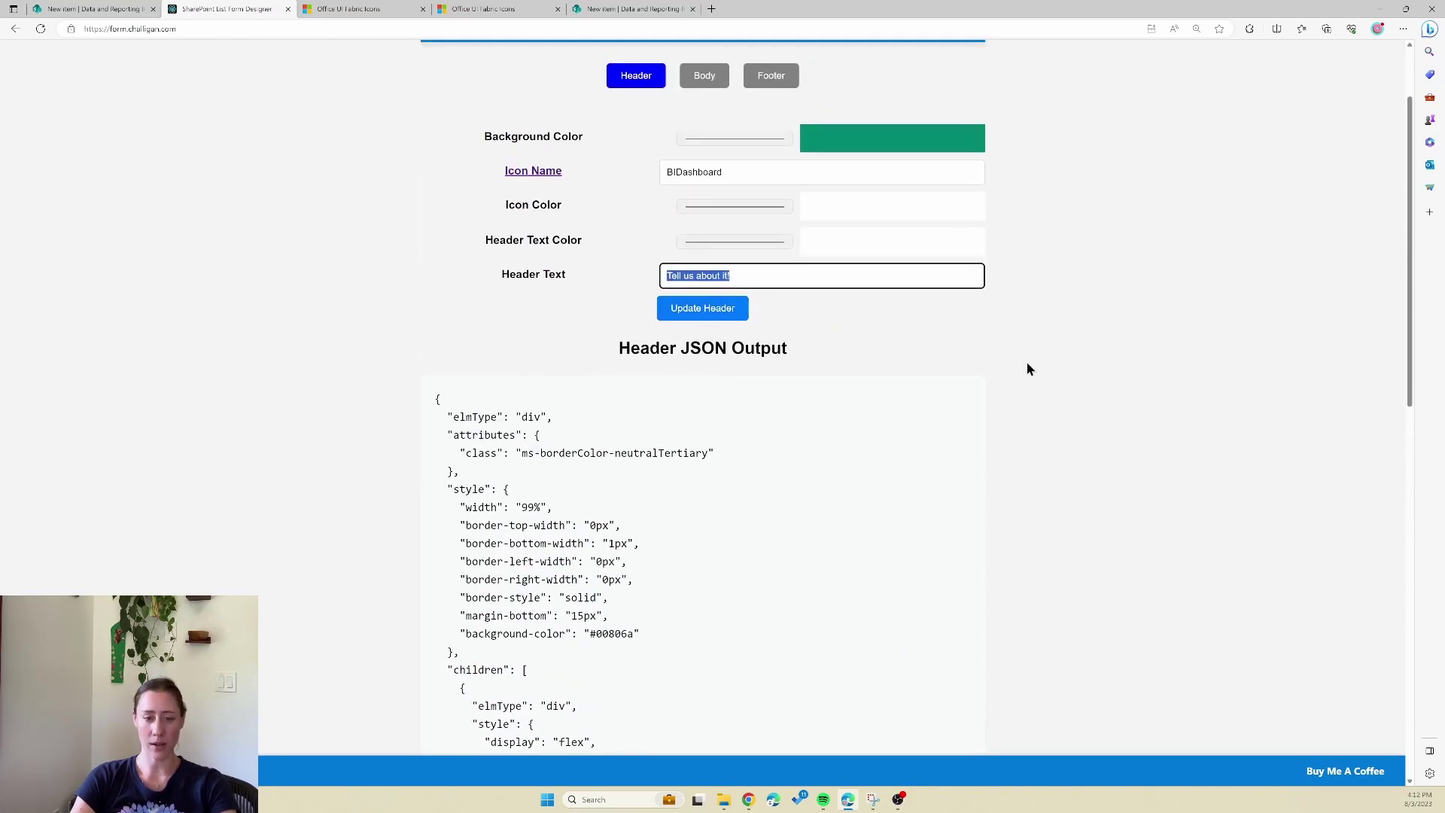
scroll(600, 364, down, 12)
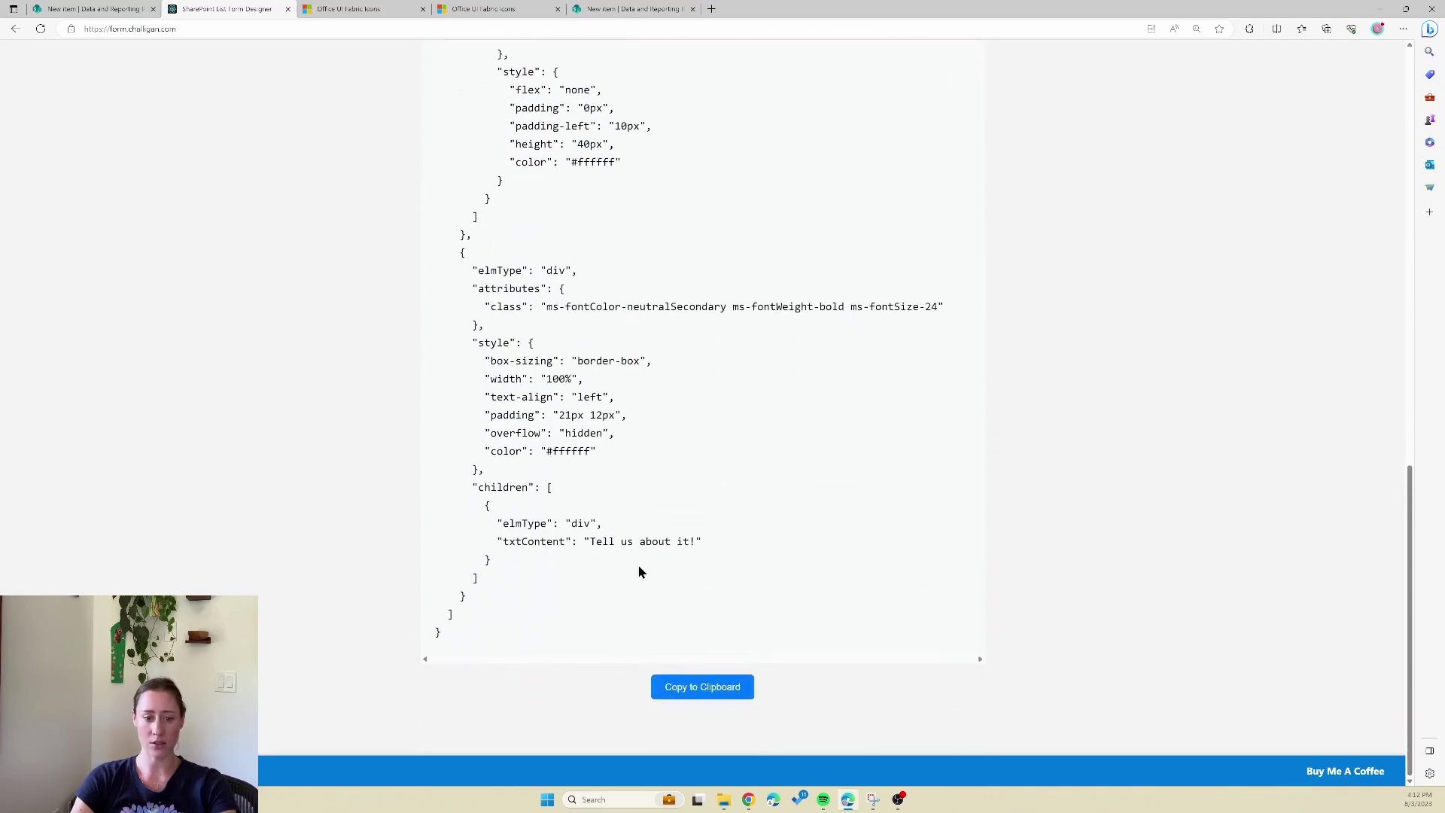
click(695, 686)
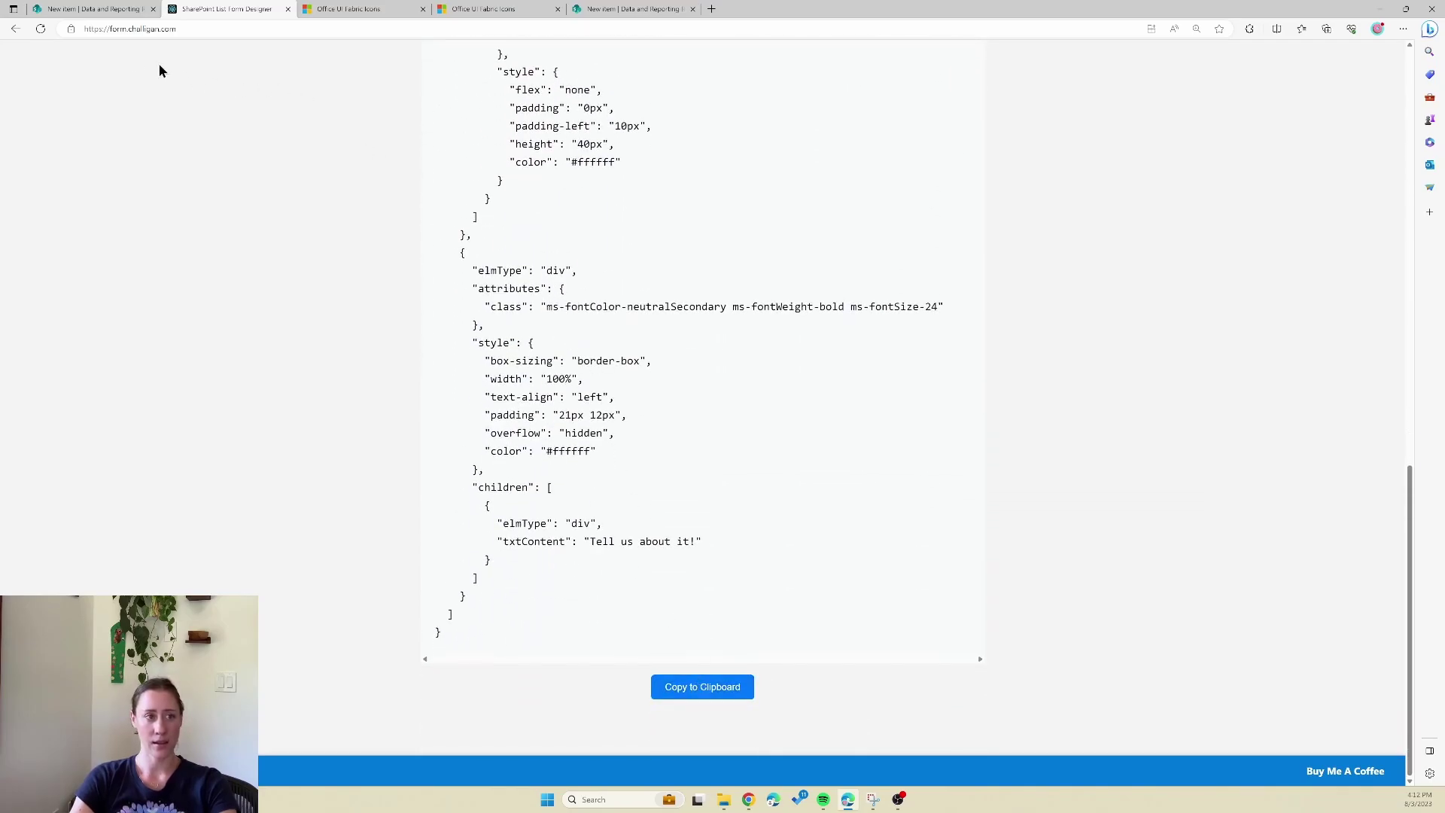
click(117, 10)
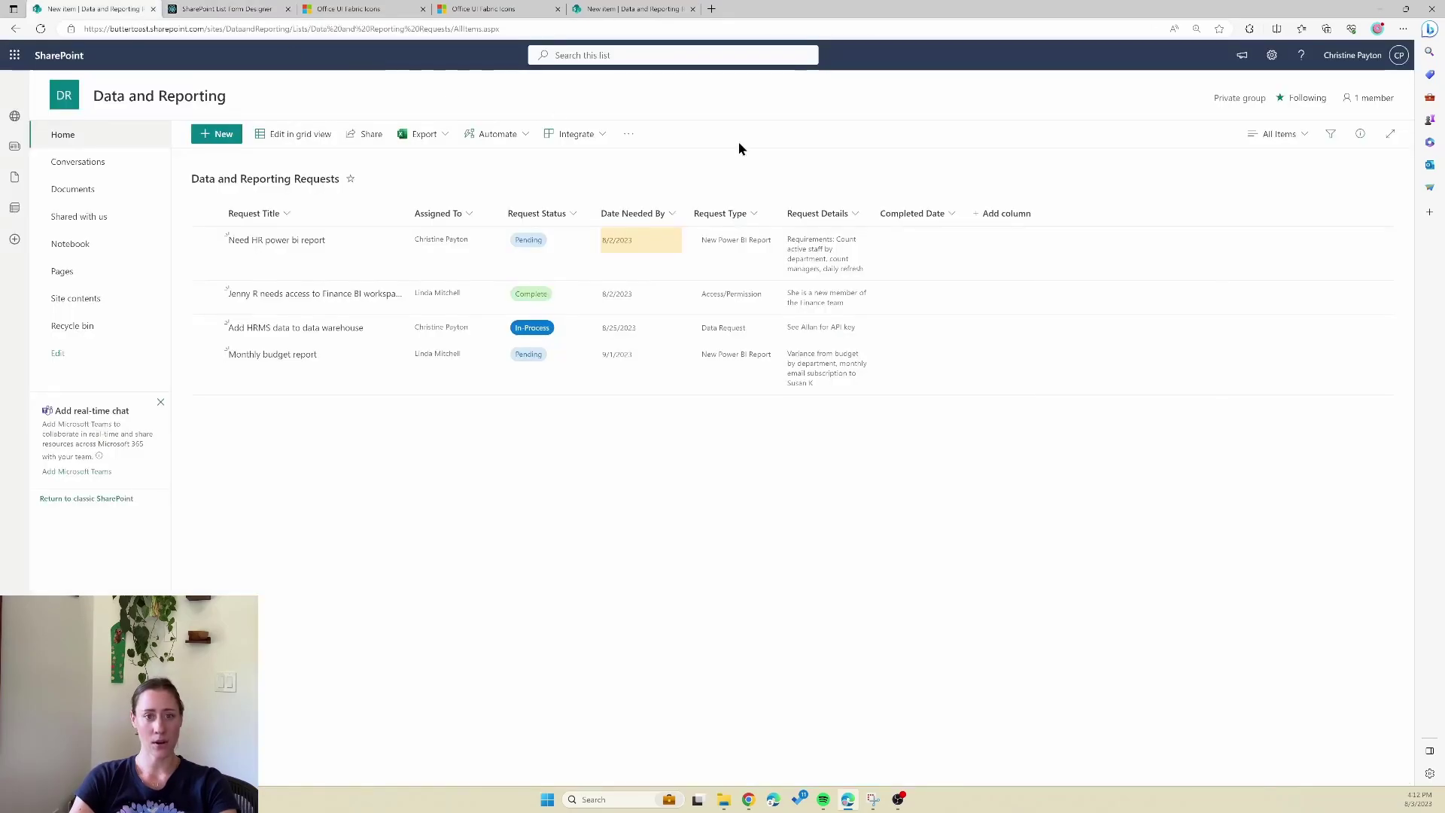
Step: Open a new-item form's layout formatting with Header chosen as the part to format
click(216, 138)
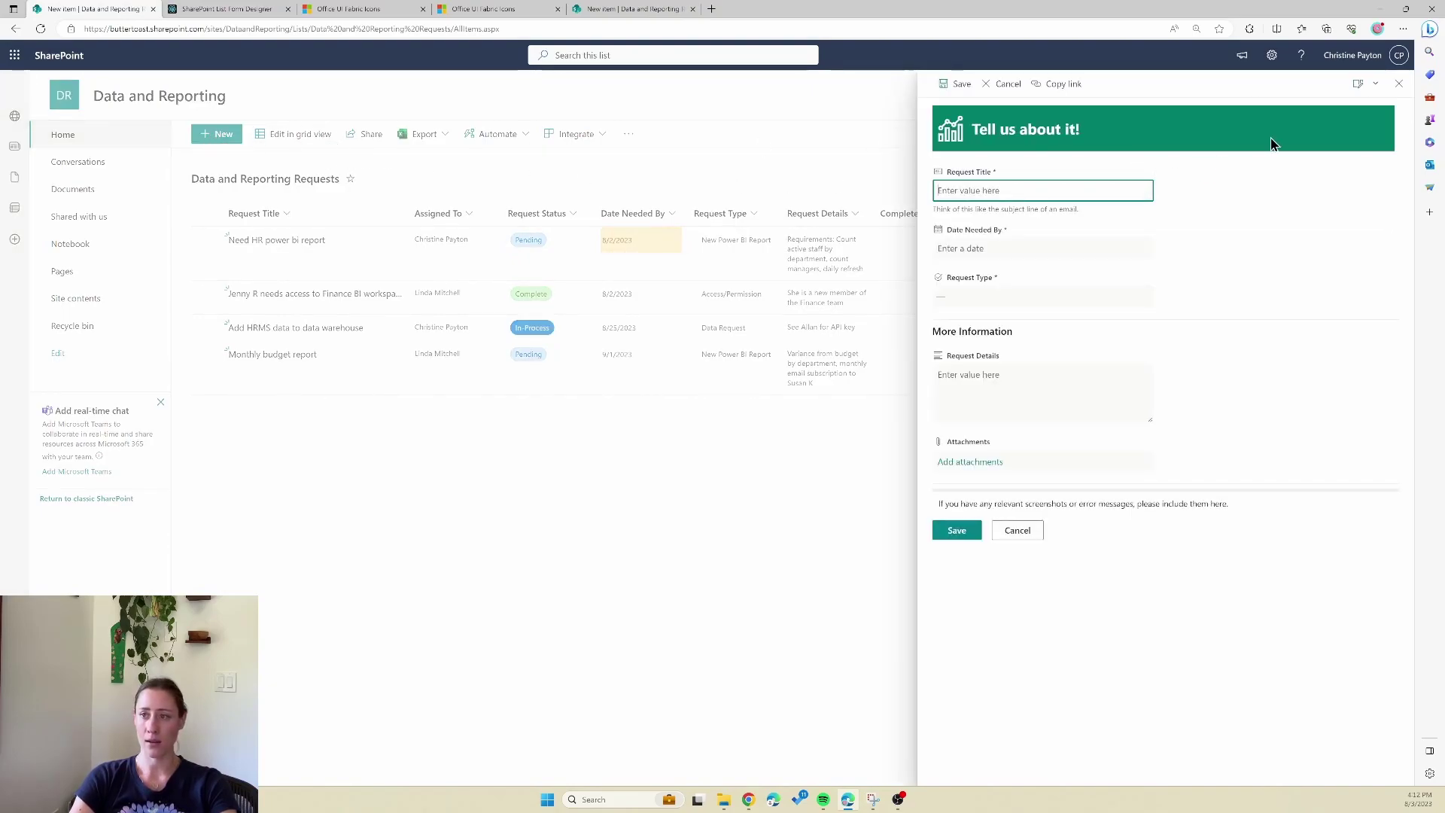
click(1375, 84)
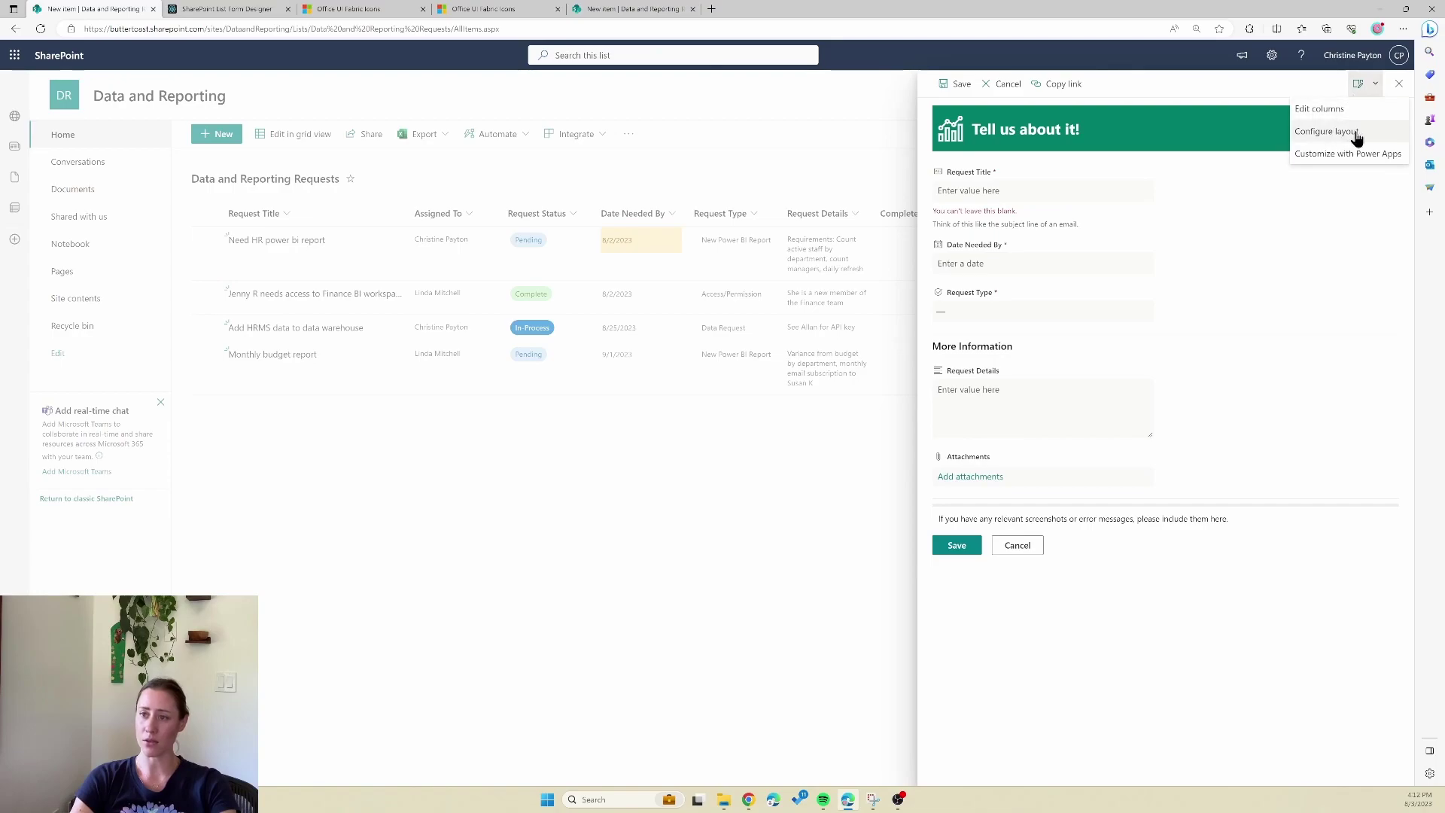
click(1327, 132)
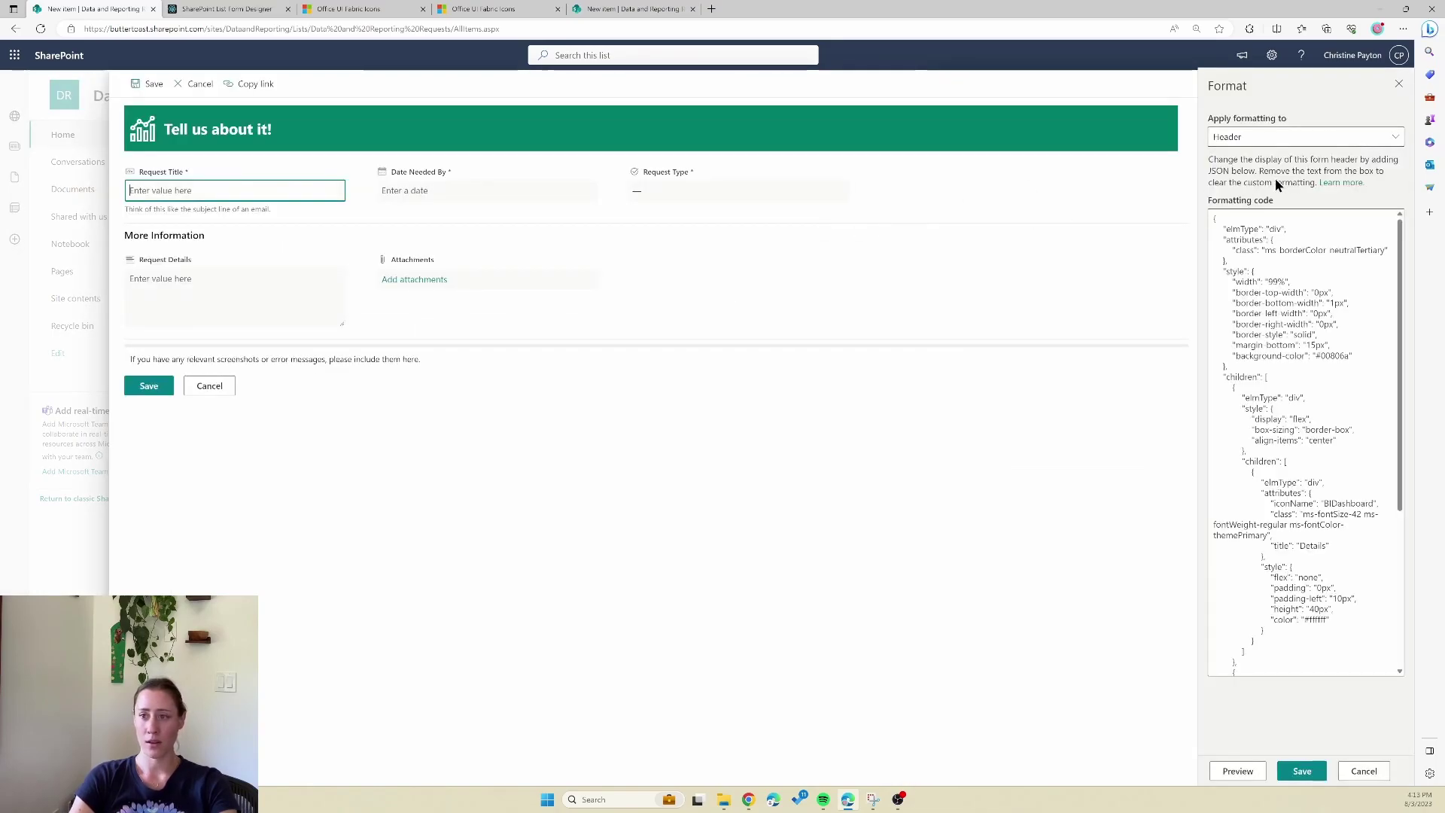
click(1296, 143)
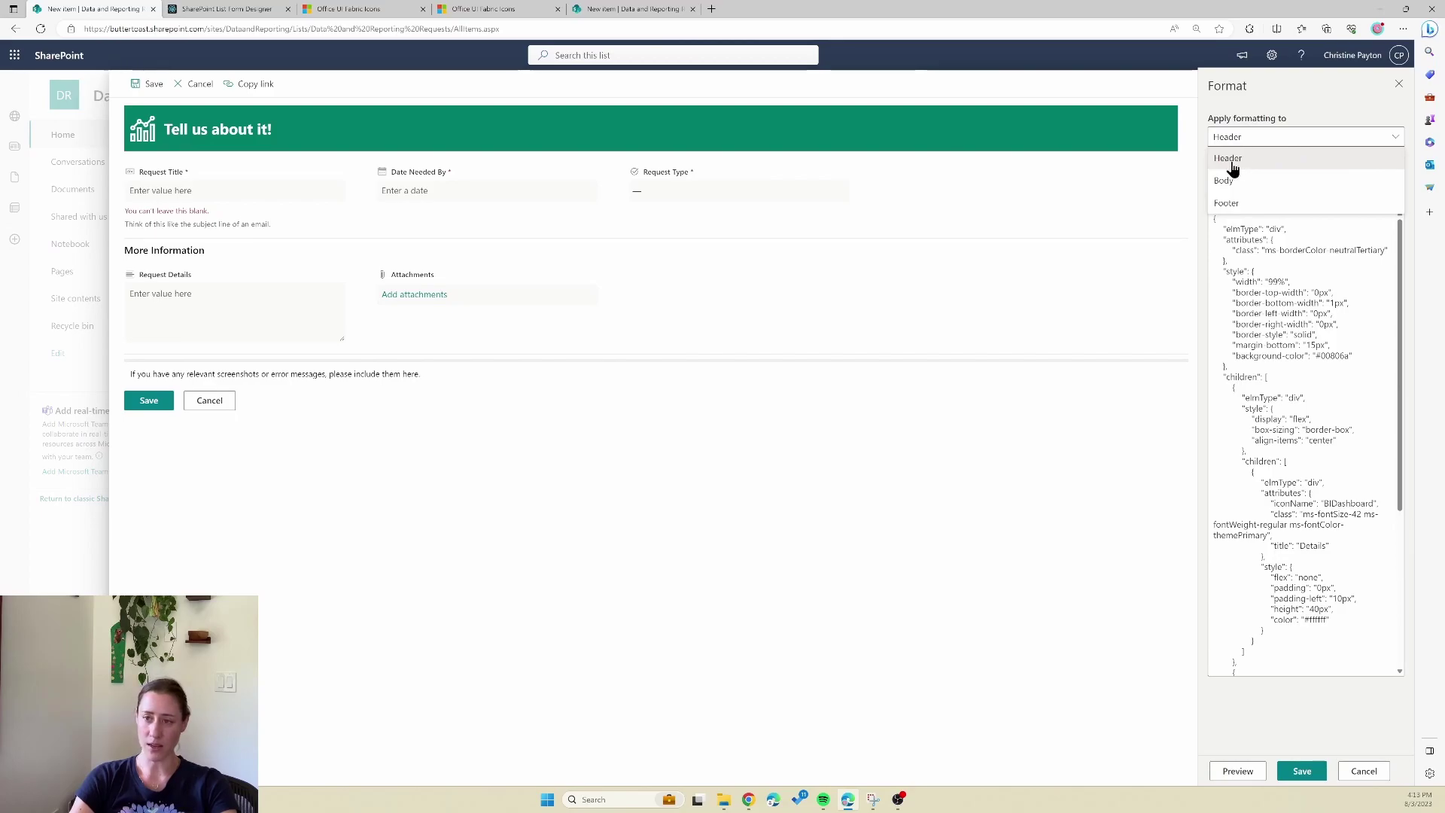
click(1242, 160)
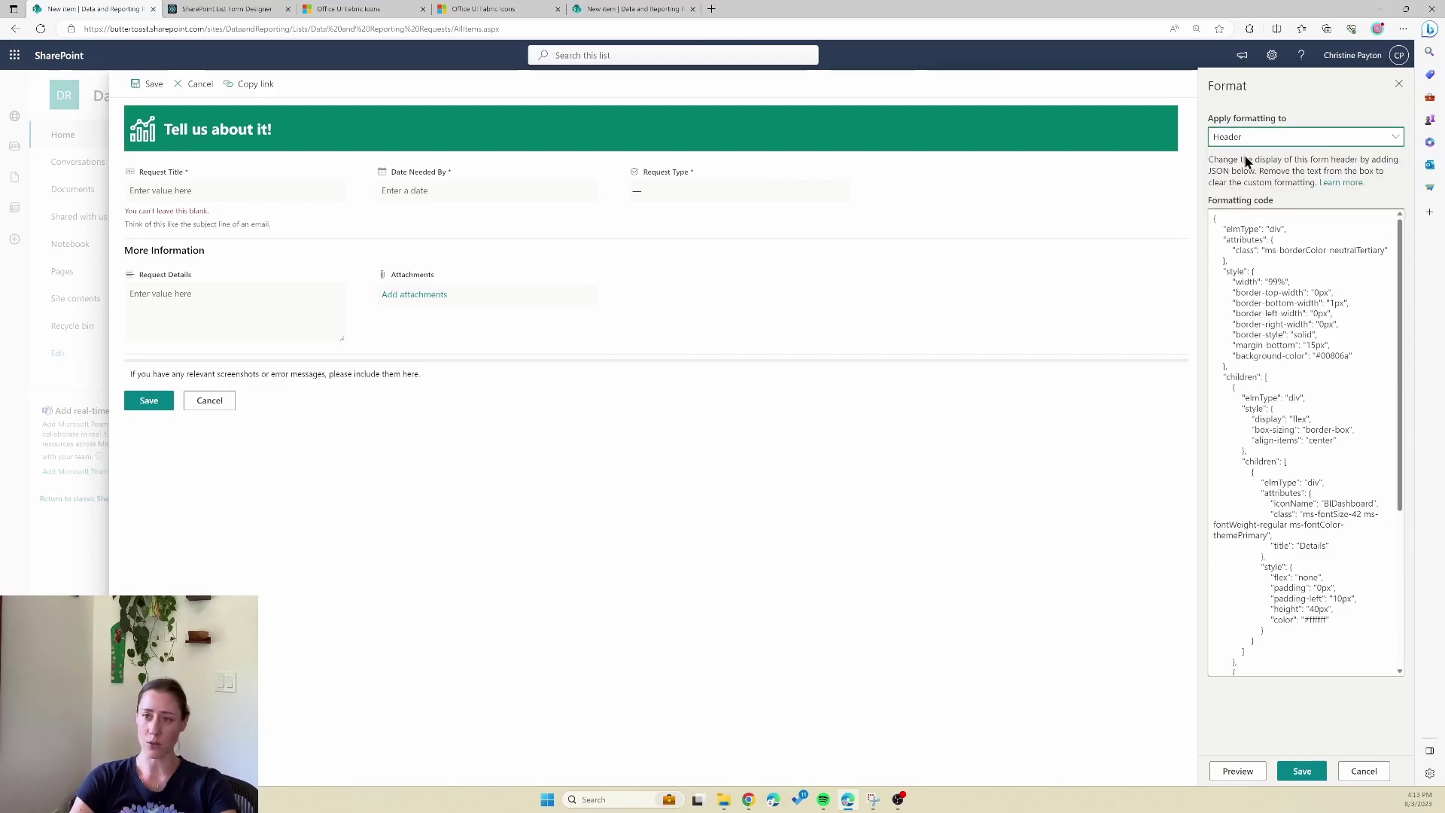
Step: Replace the header formatting code with the copied JSON and save it
click(1329, 325)
key(ctrl+a)
key(Delete)
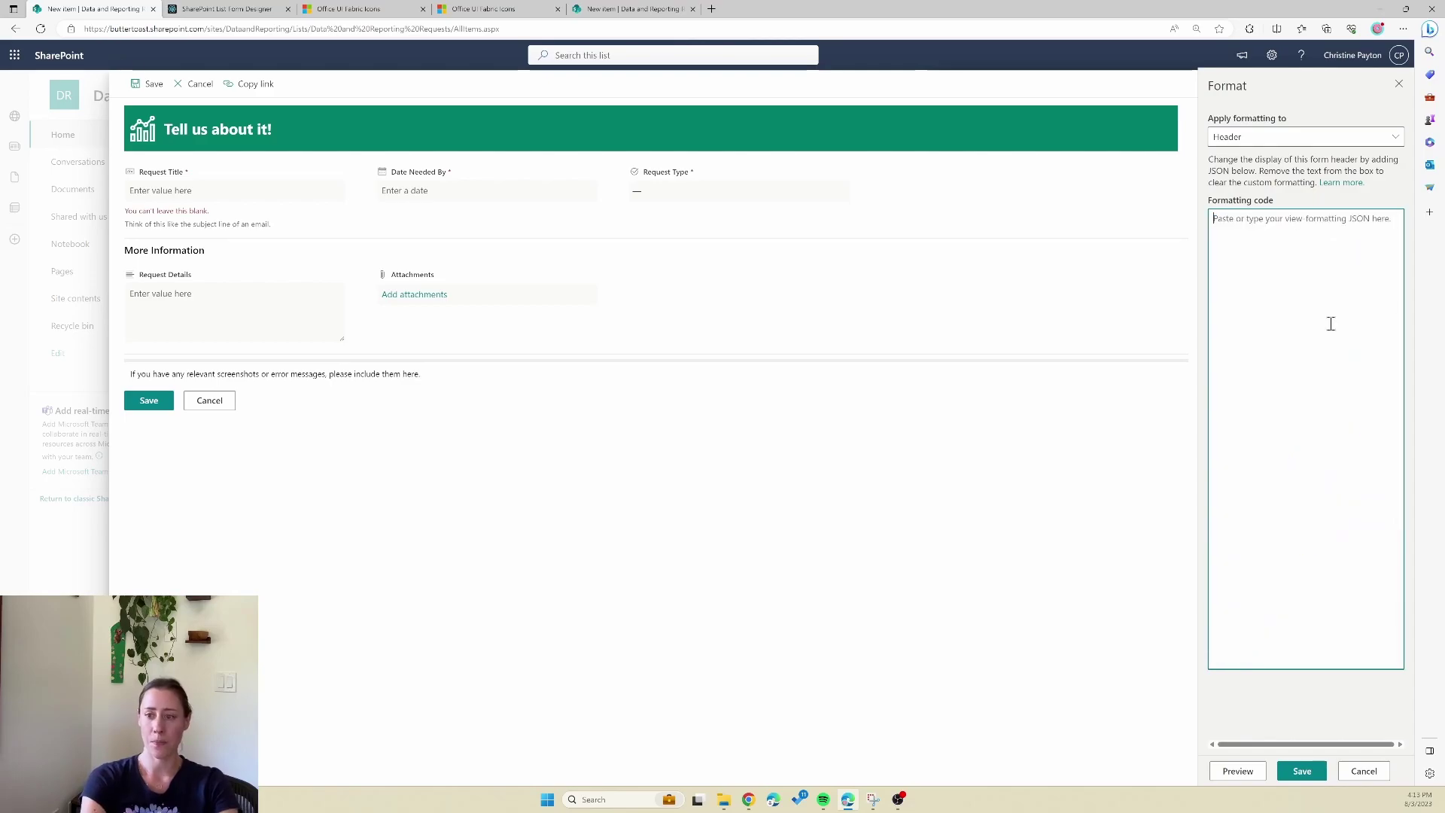
key(ctrl+v)
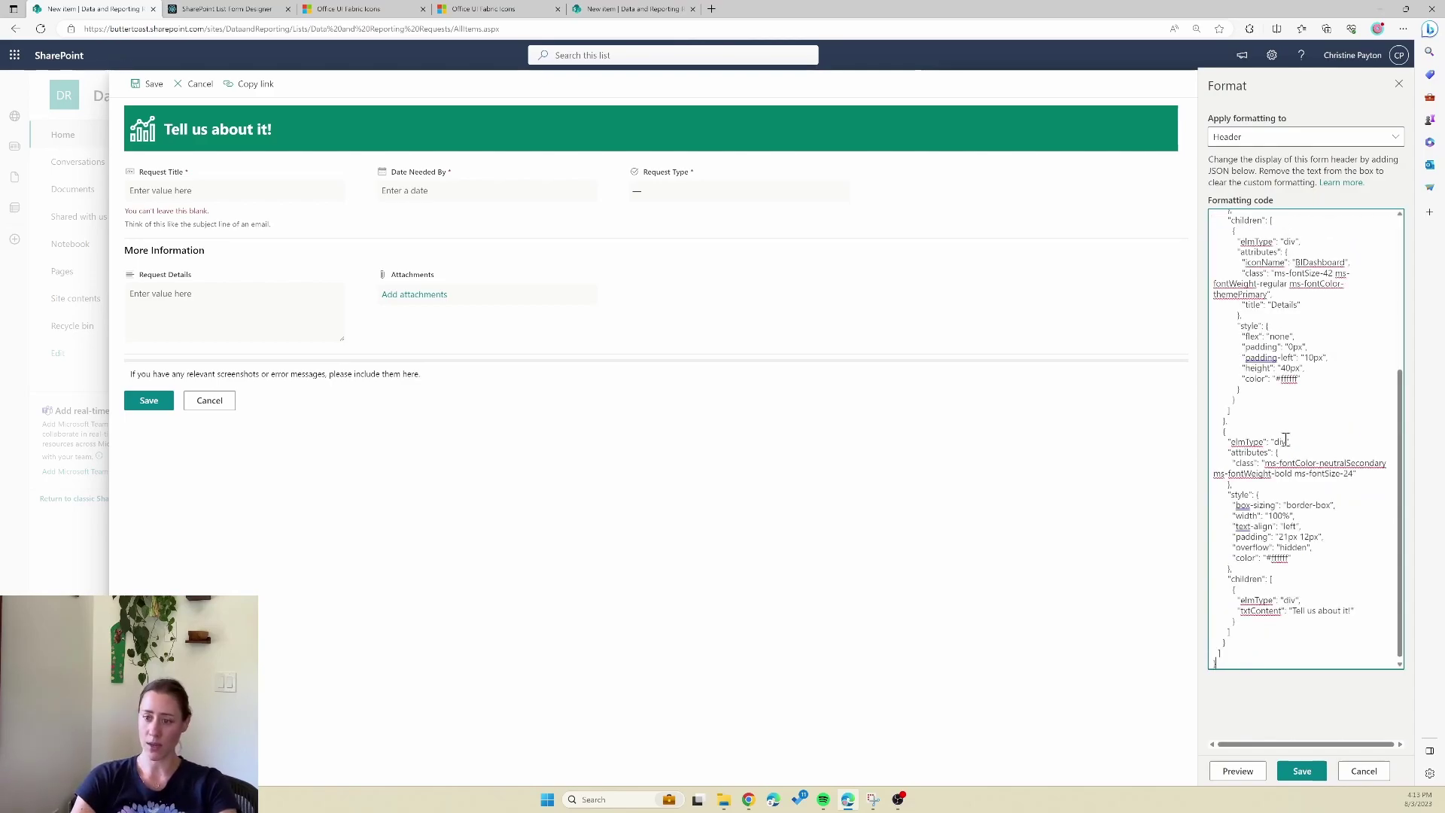
scroll(1306, 419, up, 4)
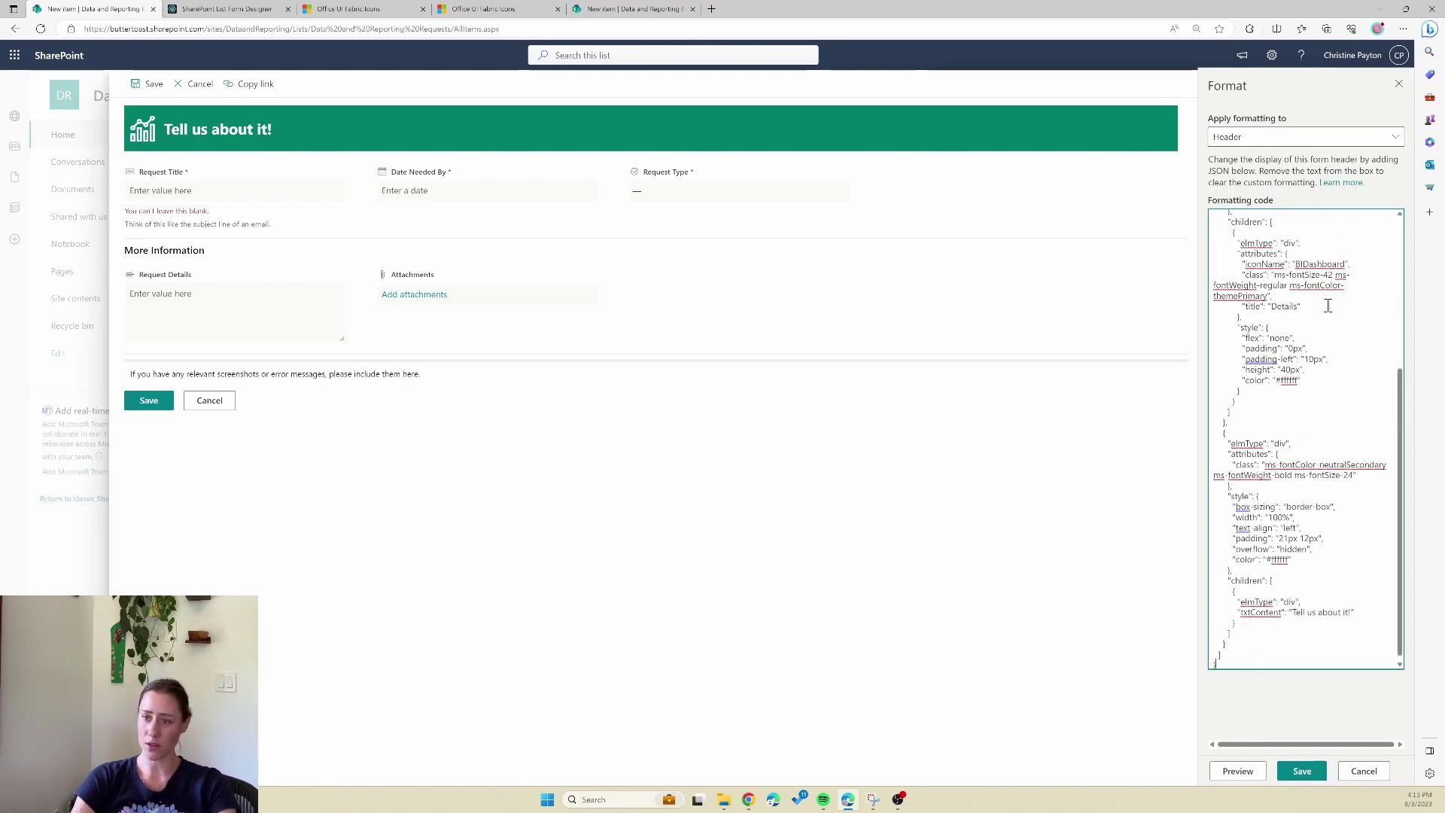
scroll(1279, 358, up, 2)
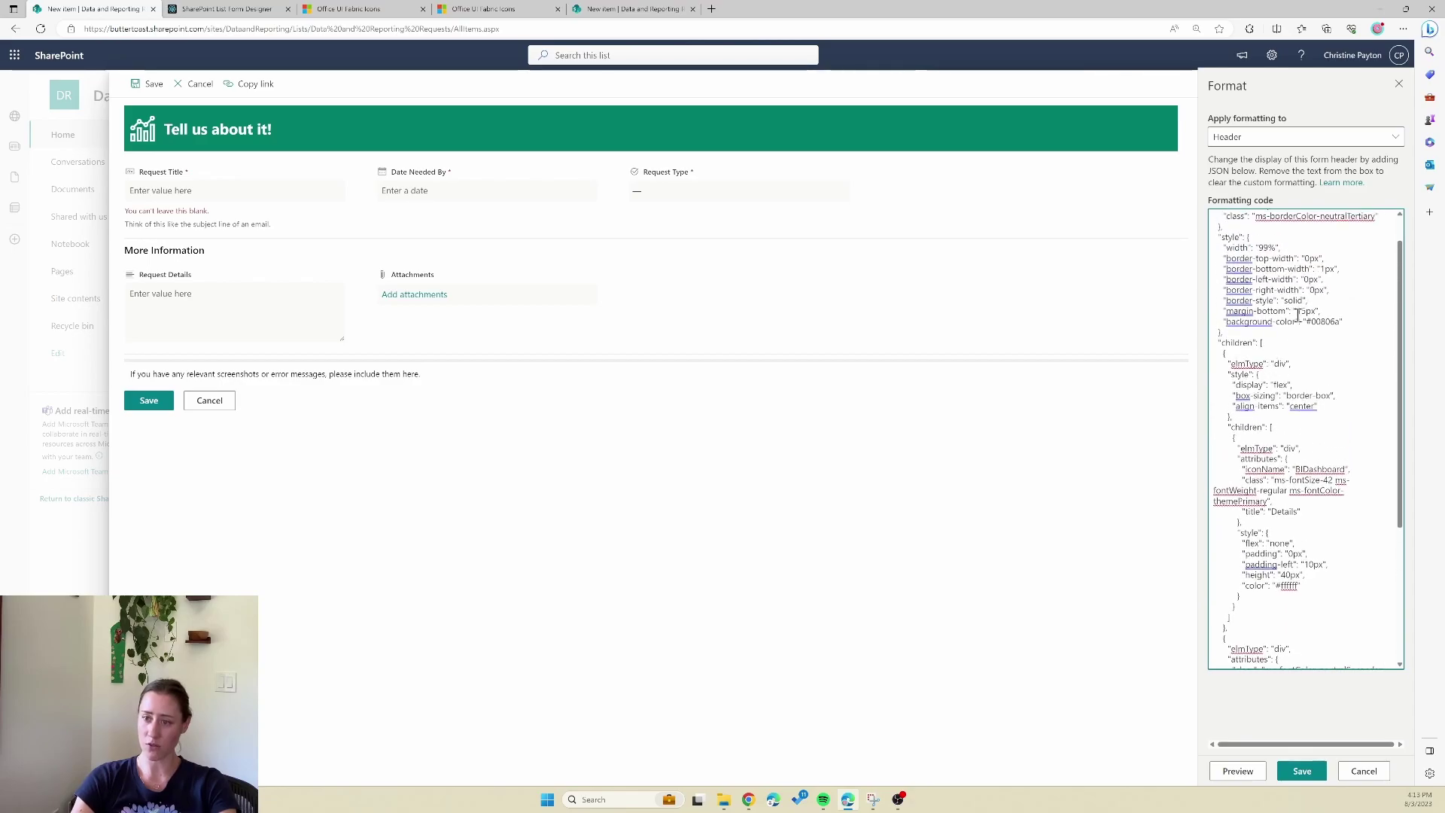
scroll(1304, 343, up, 1)
scroll(1298, 369, down, 6)
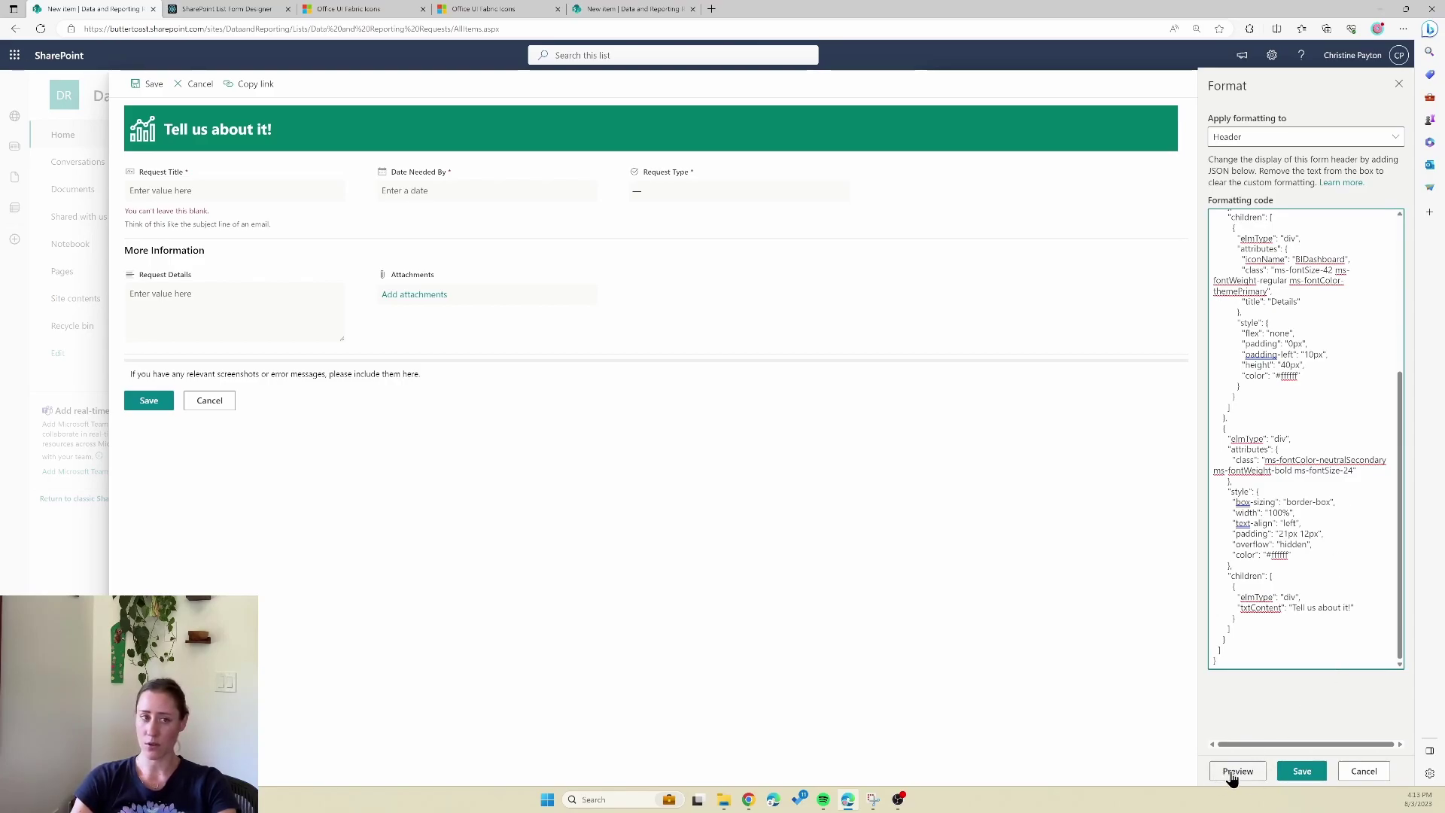
click(1299, 774)
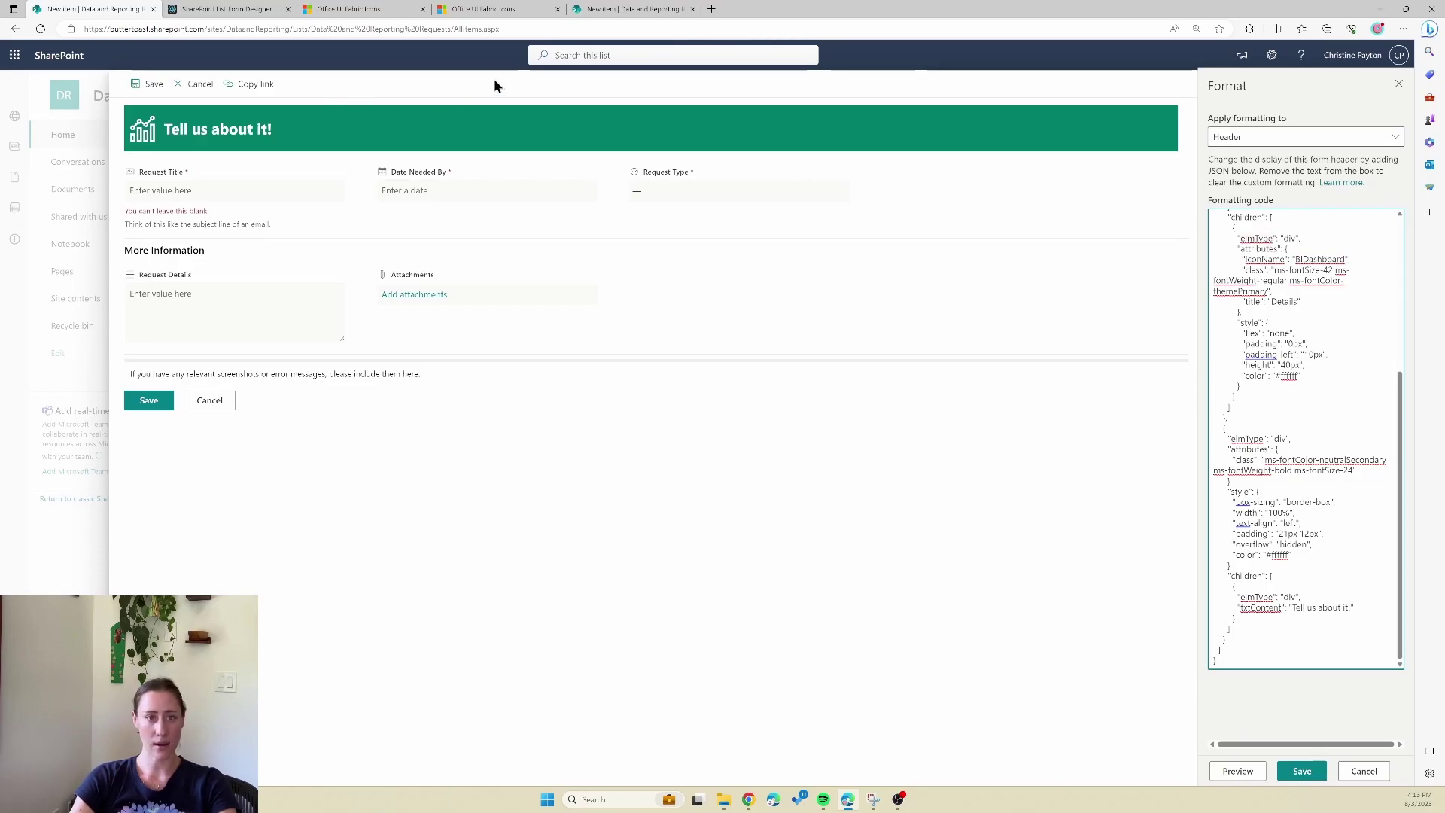
click(234, 9)
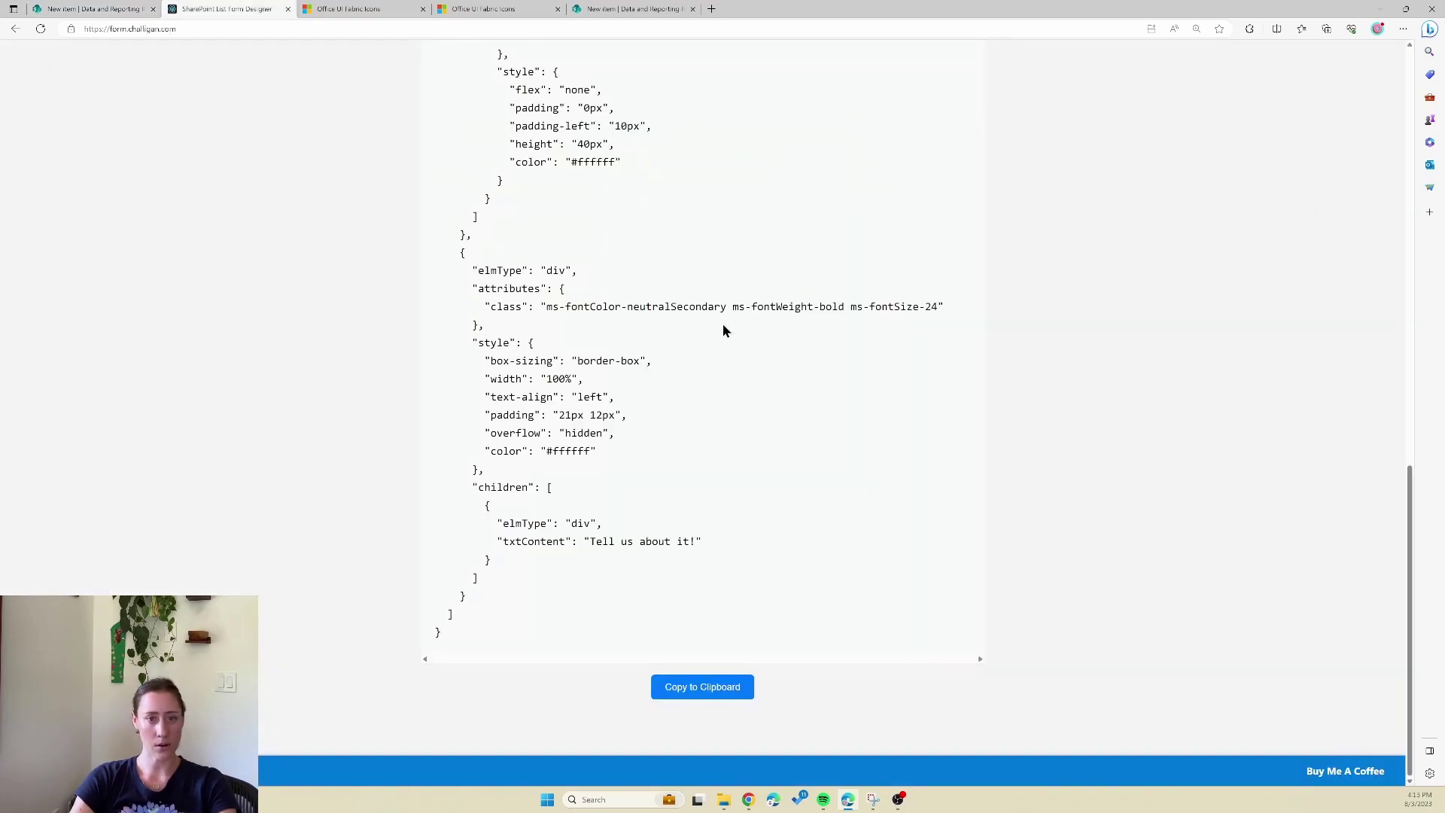
Step: Review the Body settings: an untitled first section beginning with the Request Title column
scroll(722, 330, up, 15)
click(694, 194)
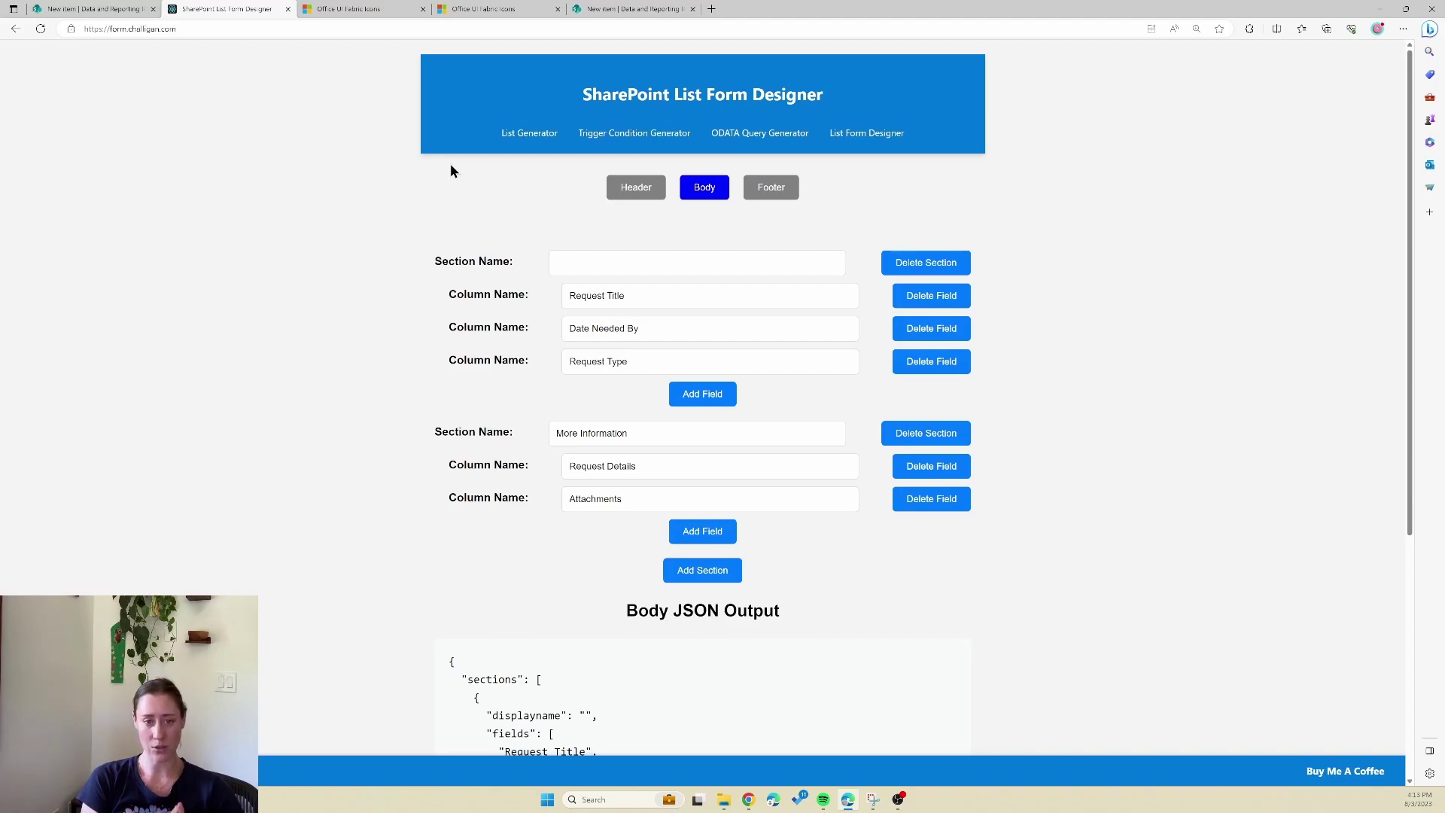
drag(655, 304, 563, 305)
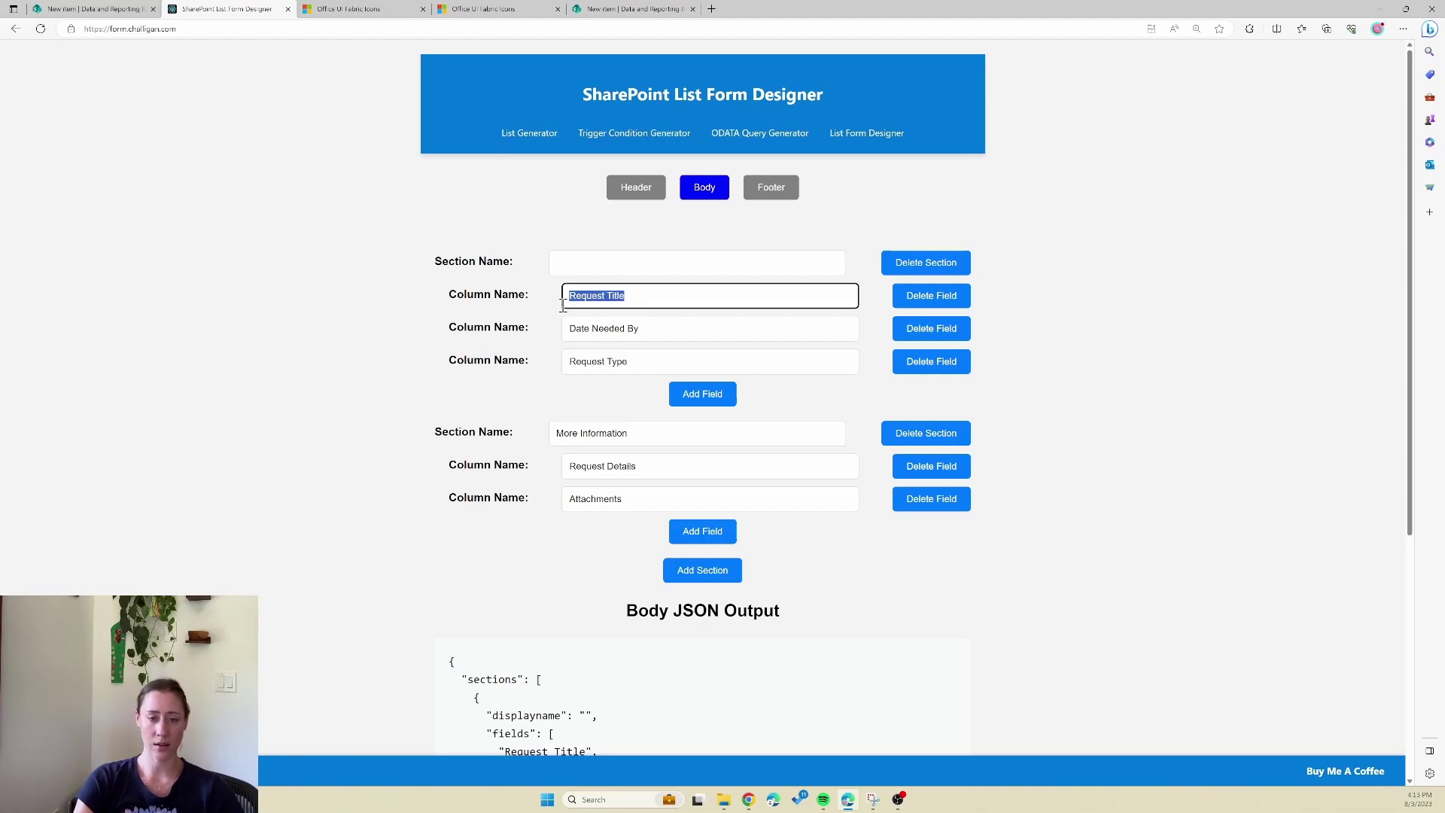
click(562, 262)
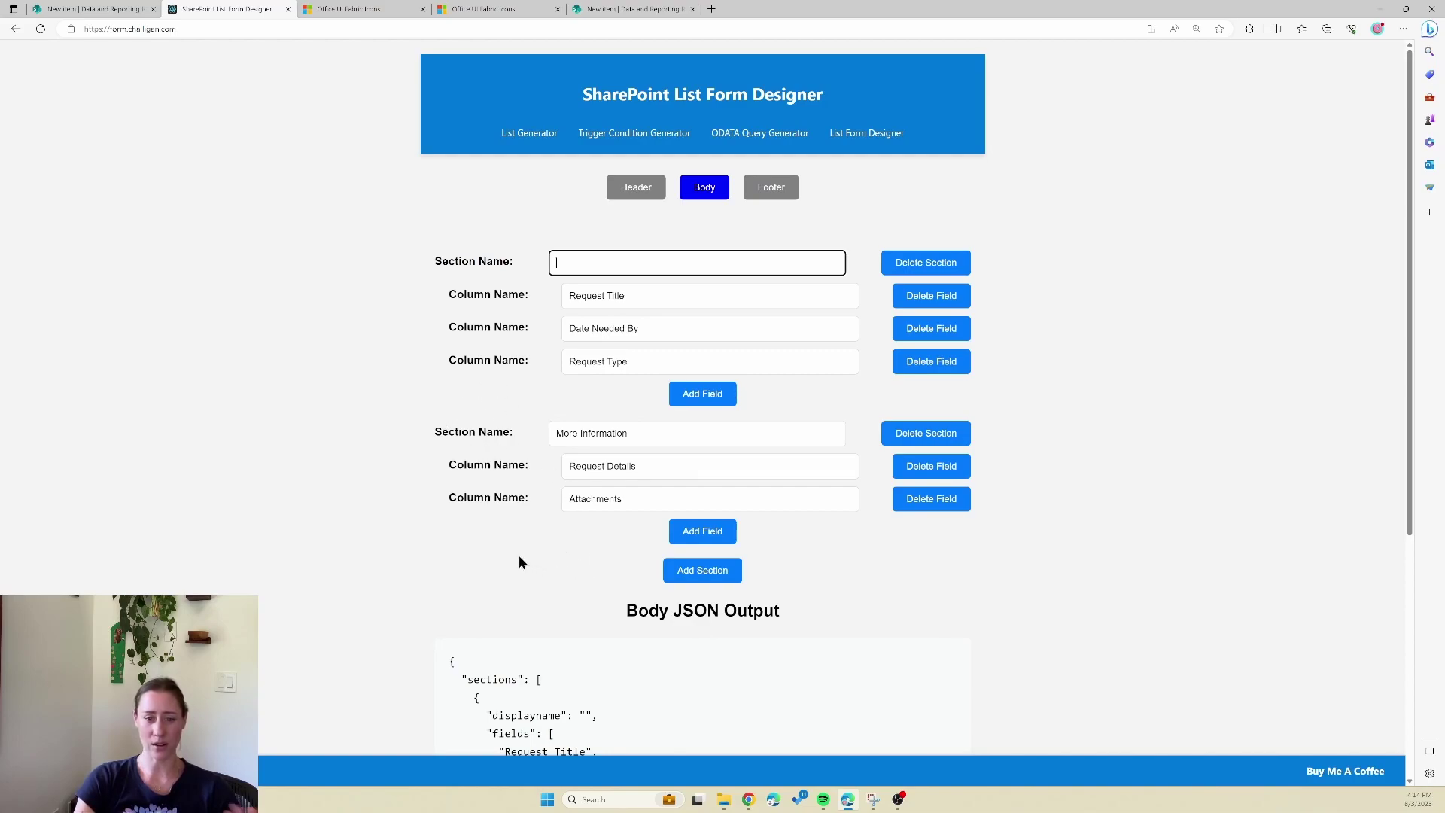
click(646, 295)
Step: Add and remove a test column, then copy the two-section body JSON
click(686, 398)
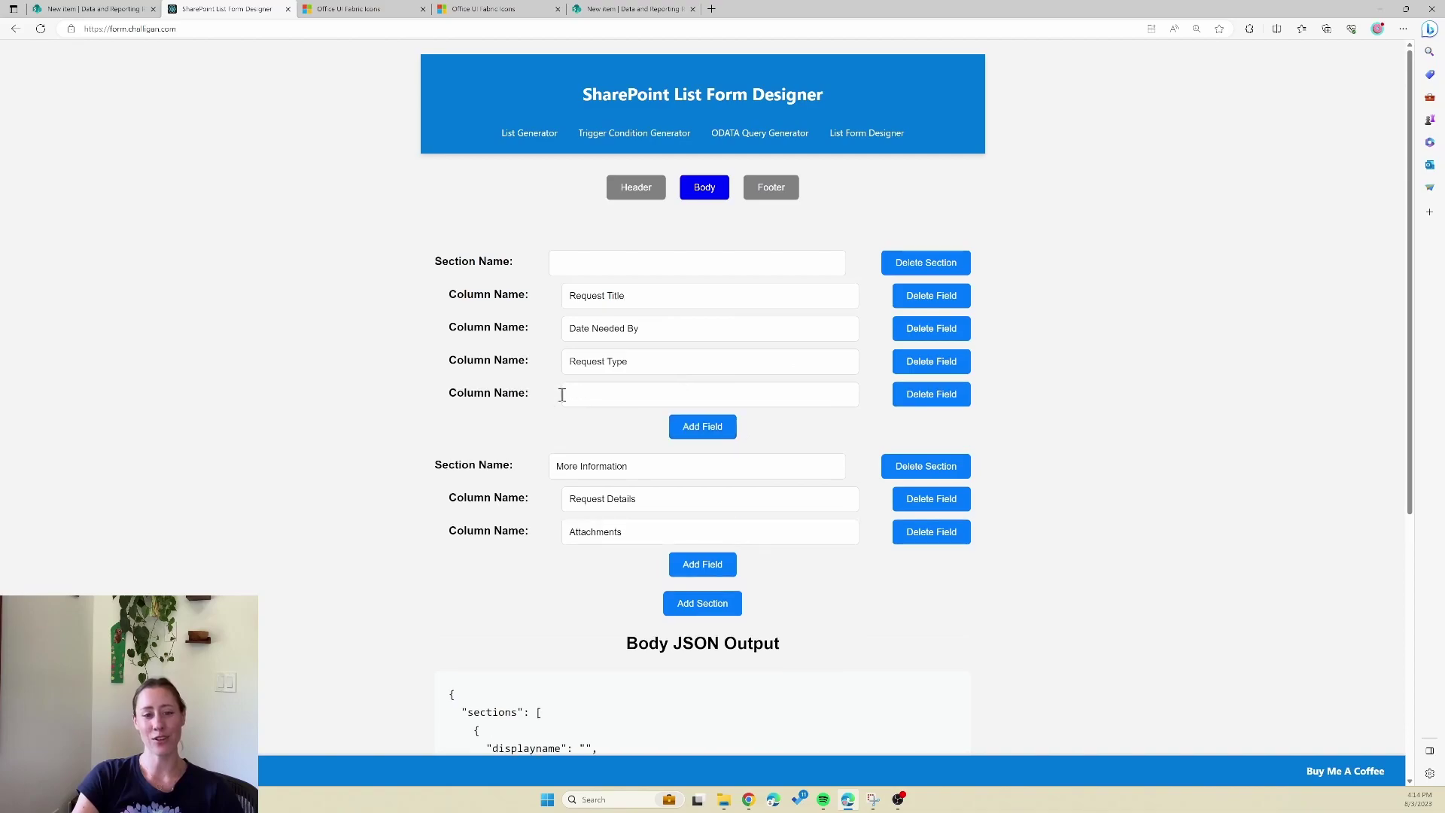
click(596, 393)
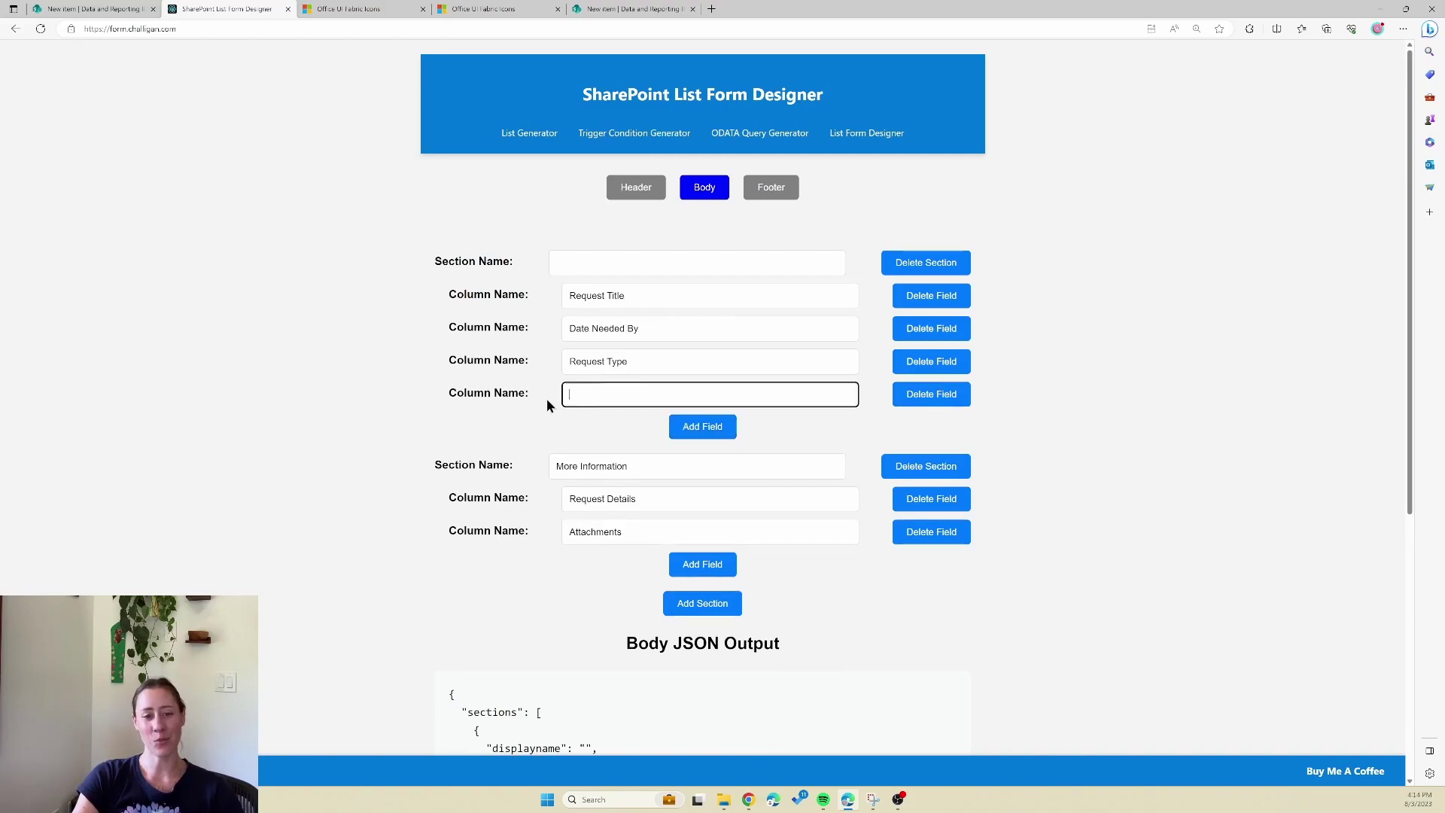
click(937, 401)
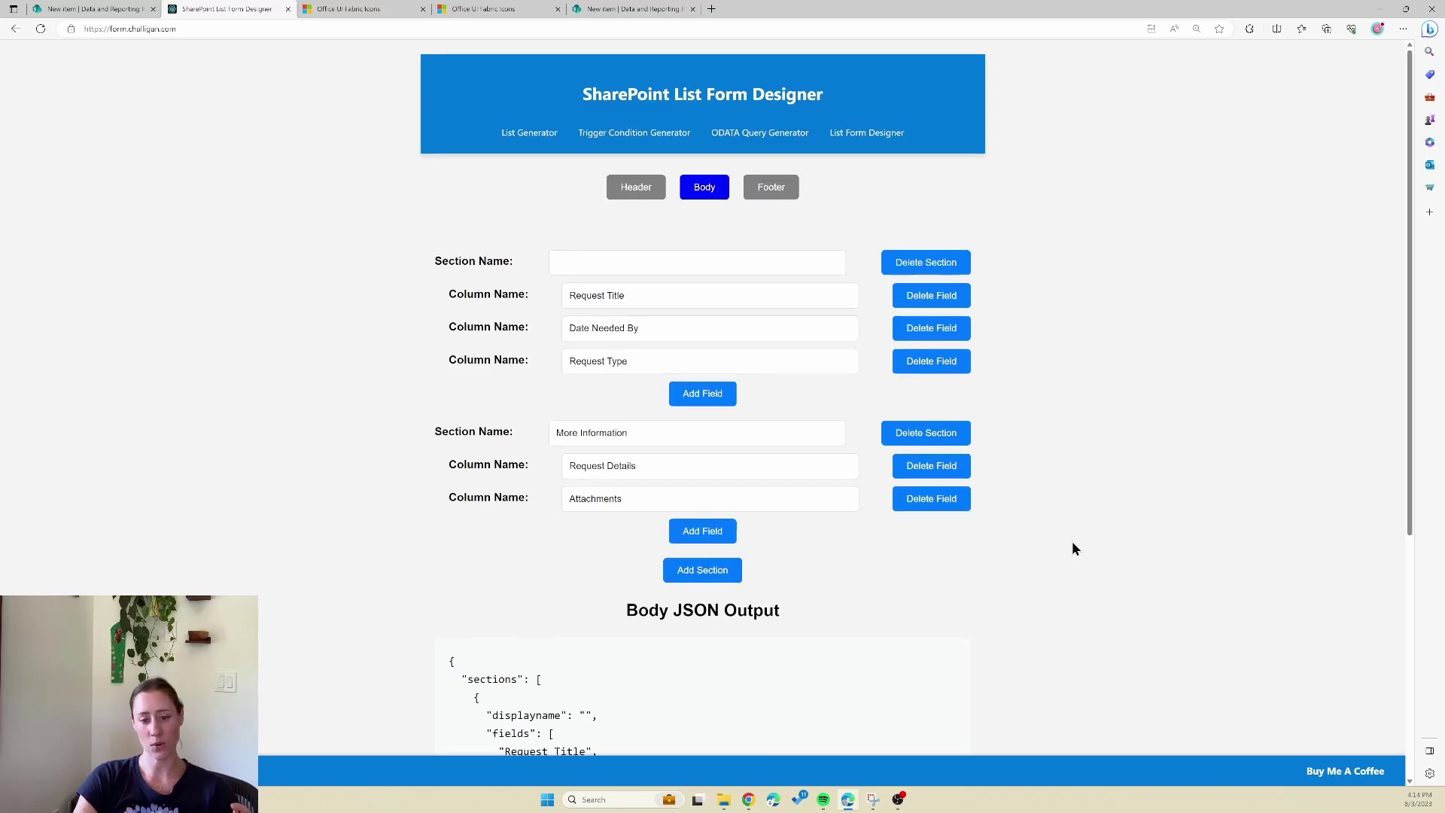
scroll(1076, 526, down, 3)
scroll(760, 414, down, 2)
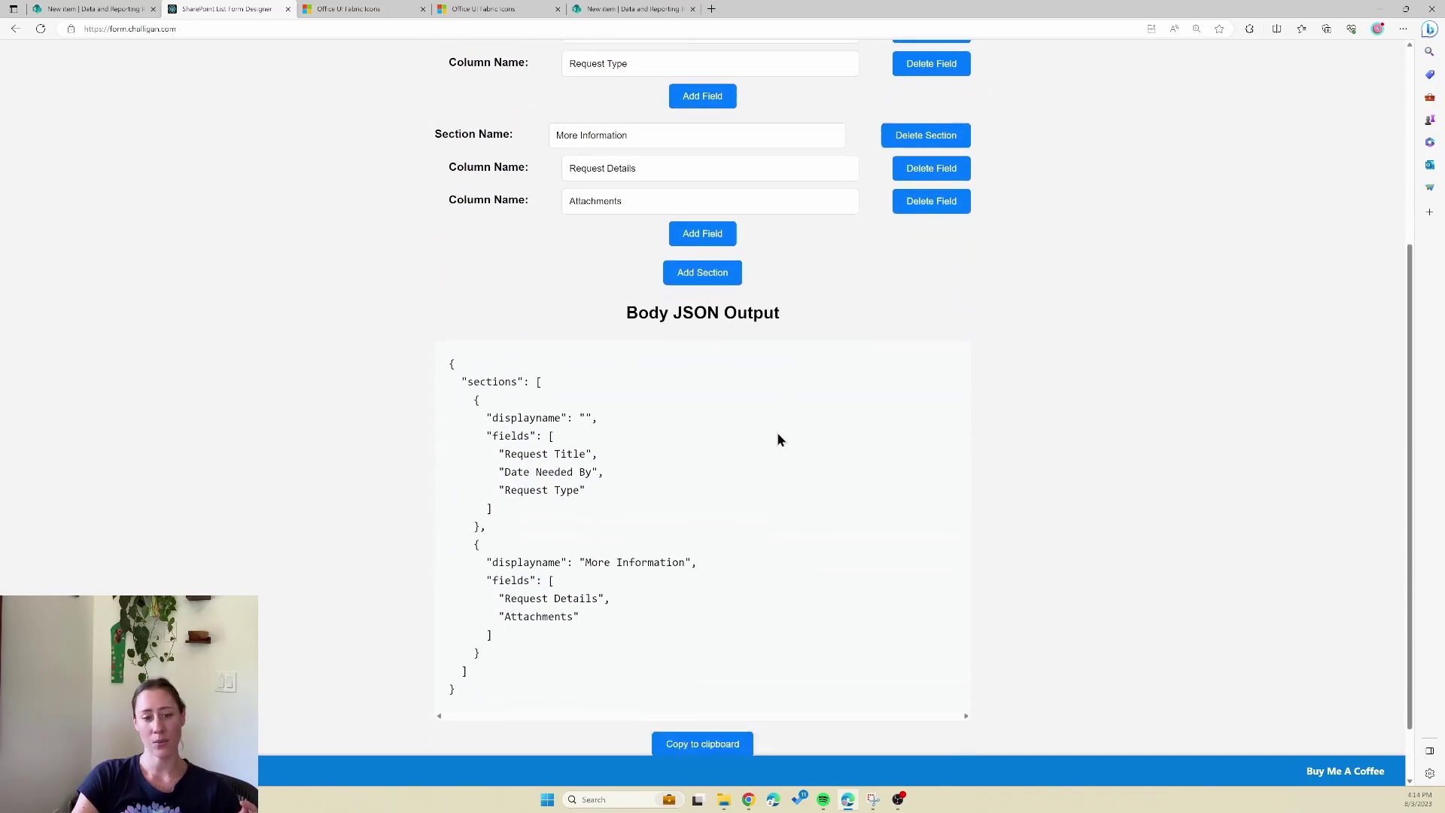
click(696, 678)
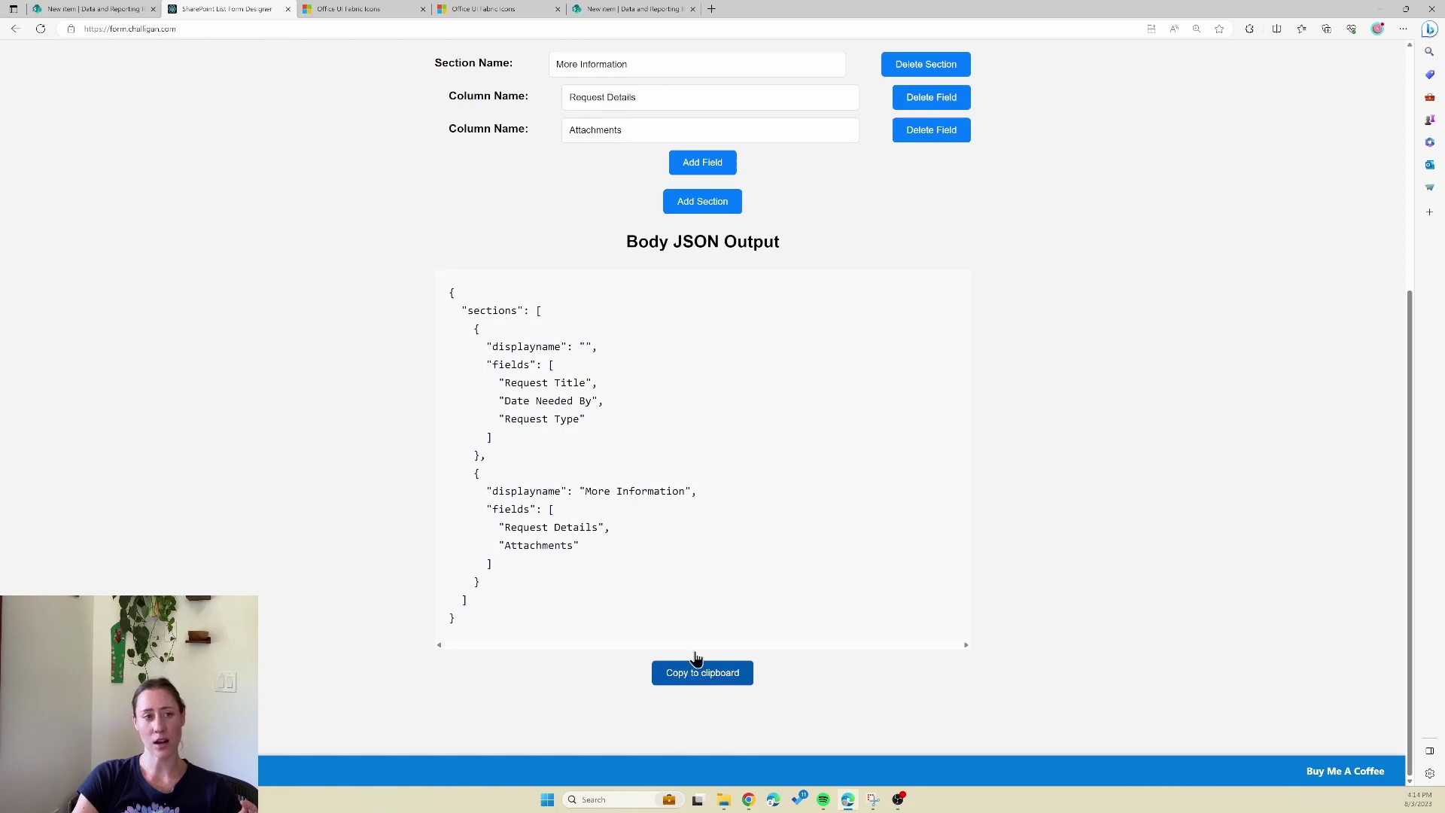
click(92, 9)
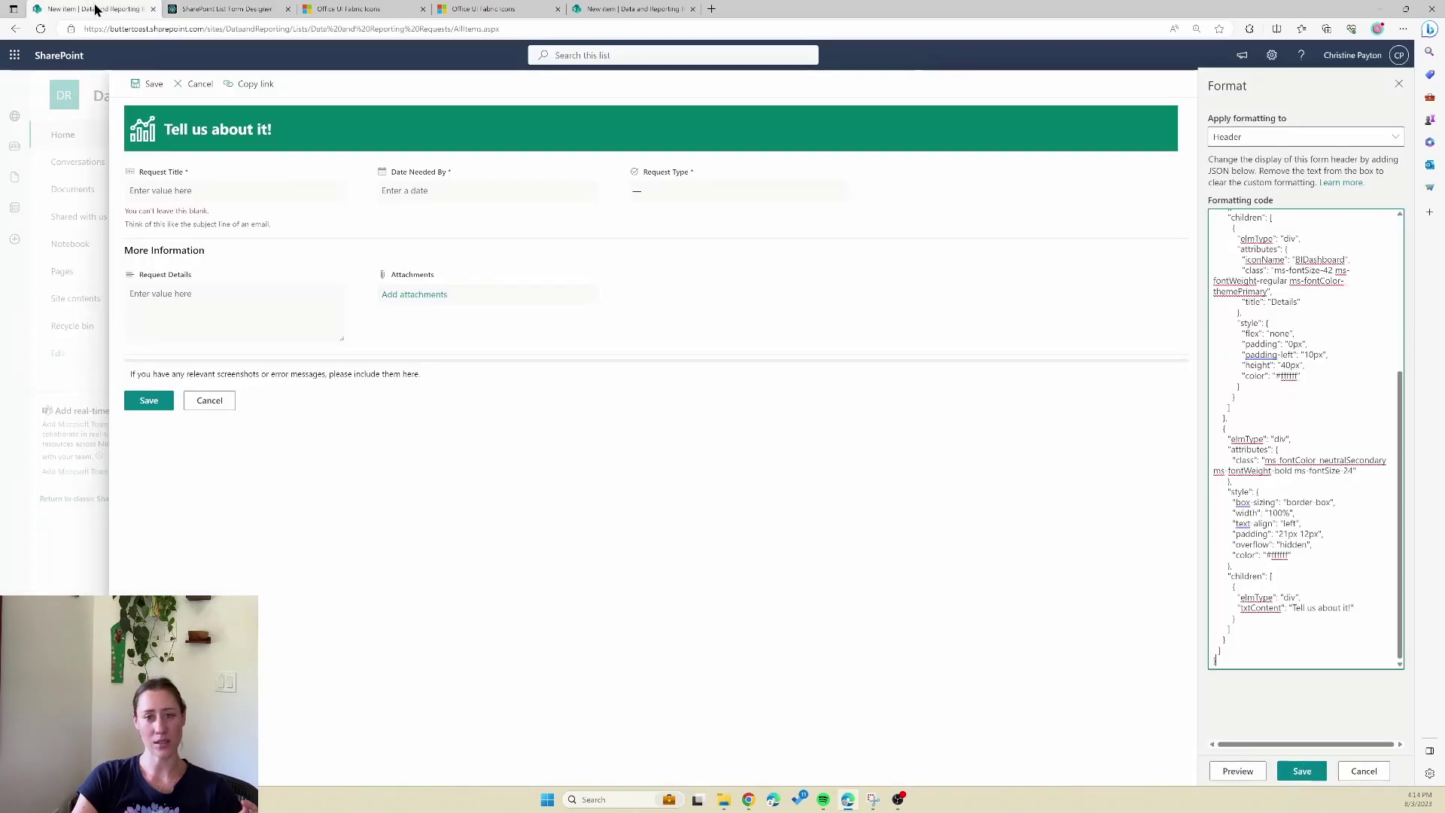
Step: Format the Body with the copied two-section JSON, replacing its existing code
click(1309, 137)
click(1224, 181)
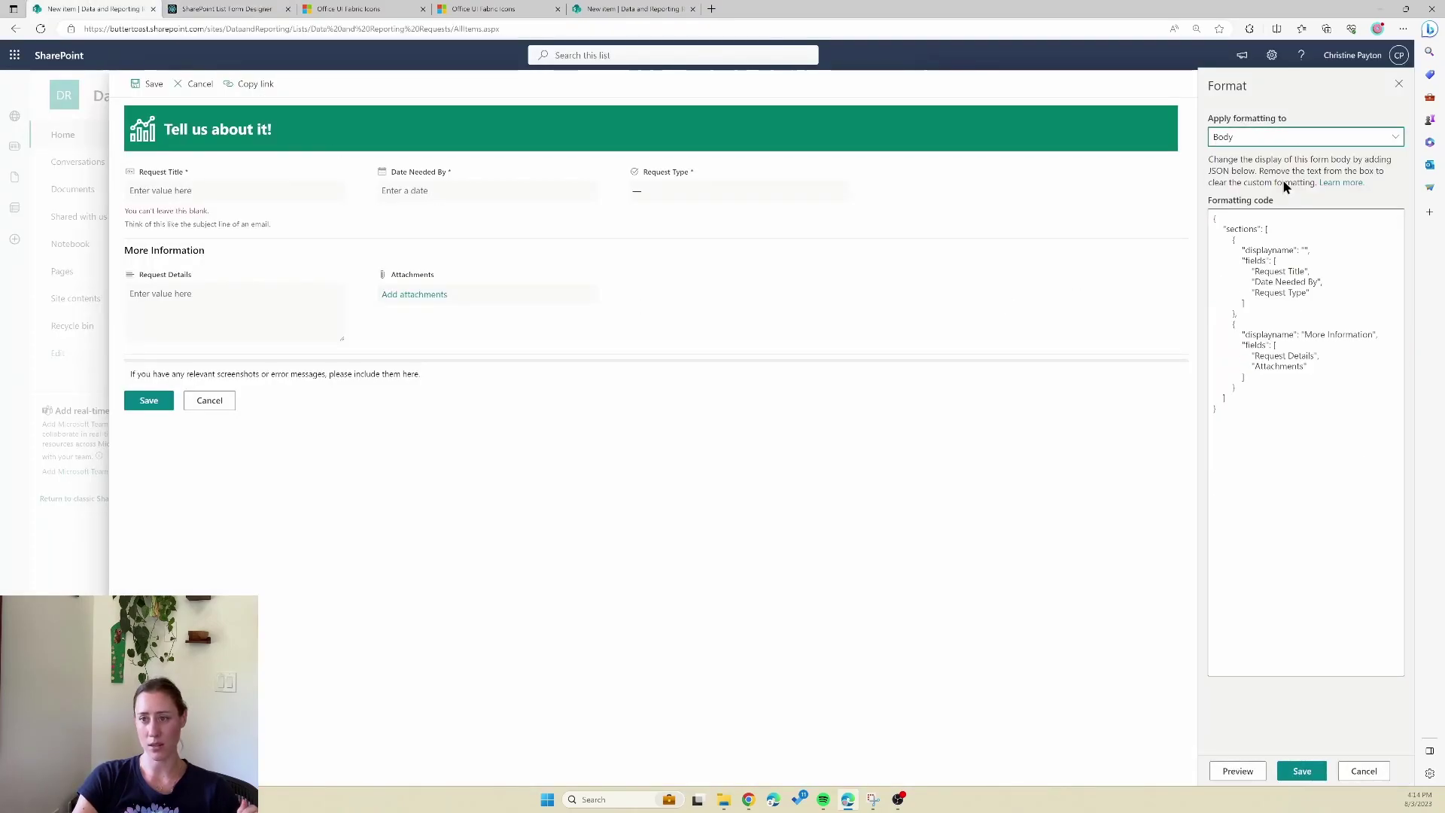
click(1310, 432)
key(ctrl+a)
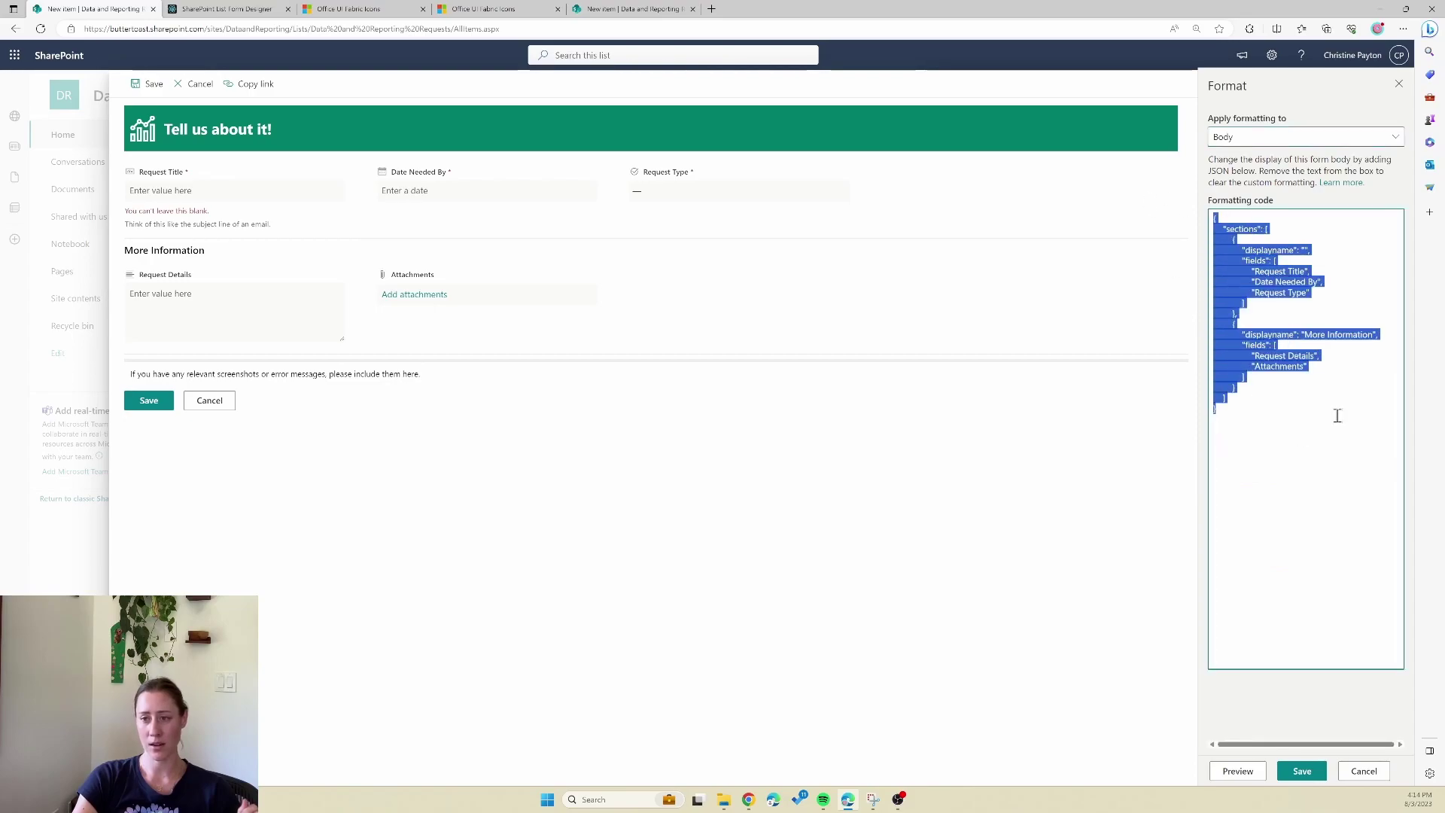
click(1291, 467)
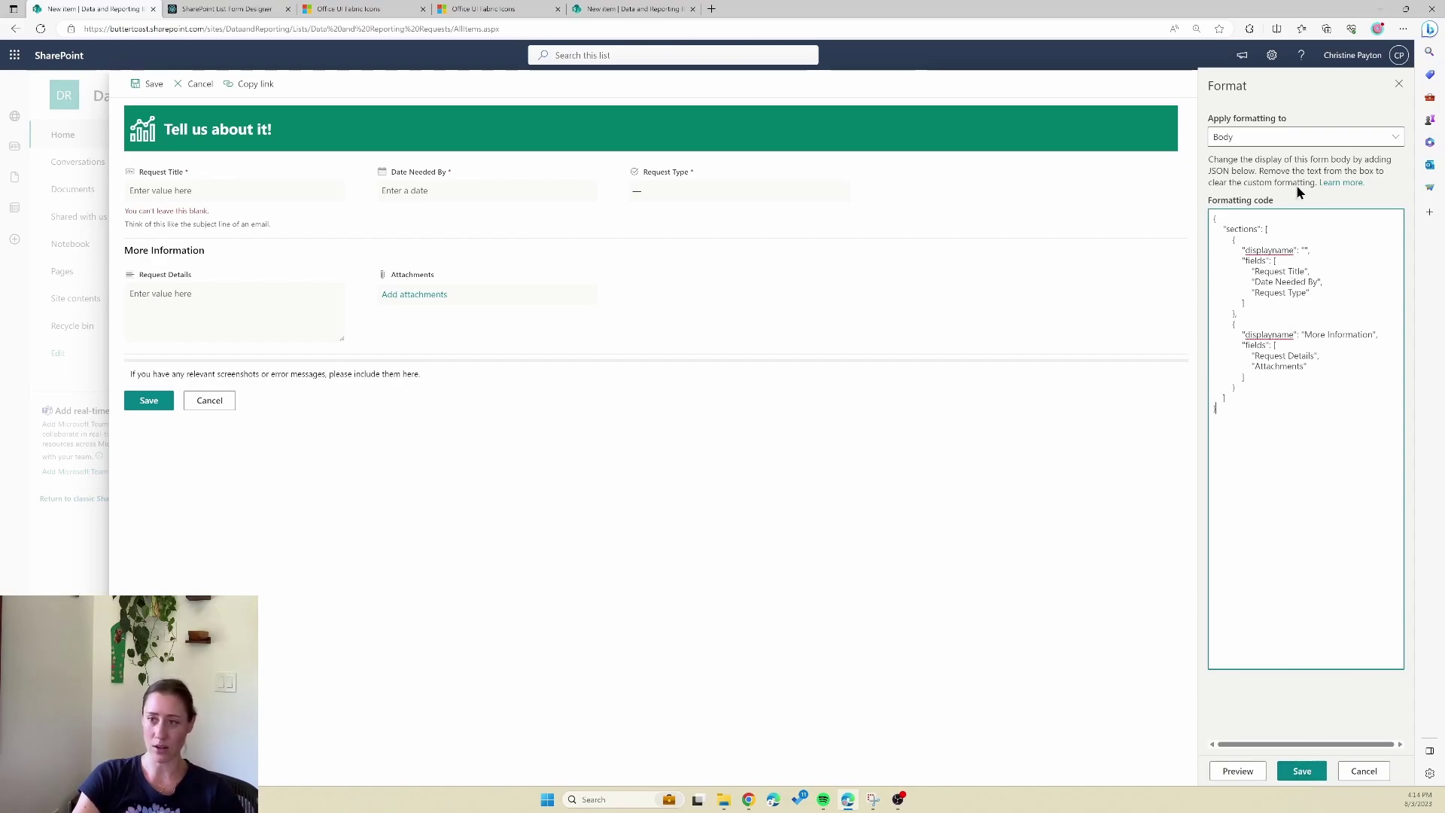
click(1310, 143)
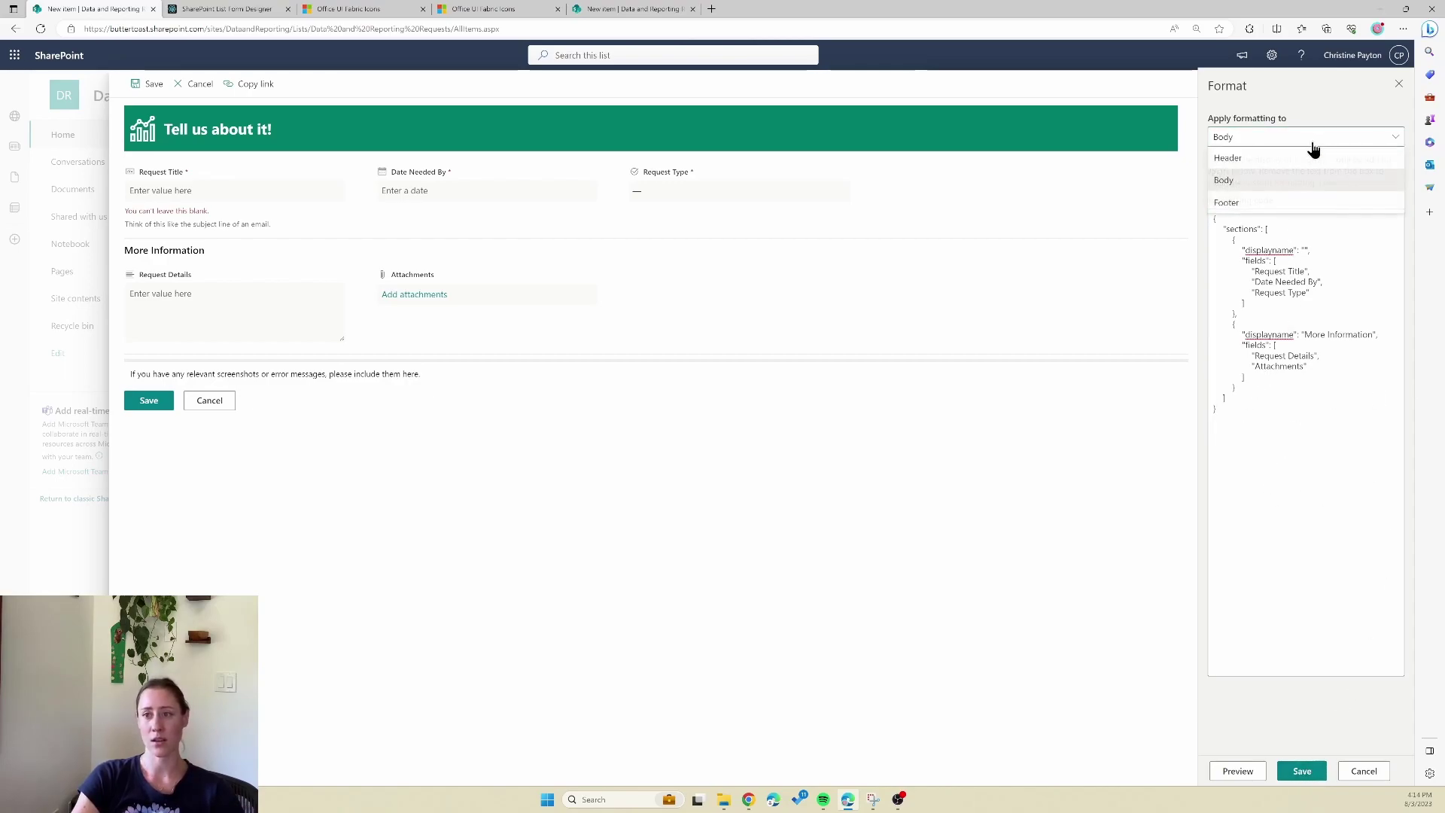
Step: Choose Footer under Apply formatting to and review the screenshots-or-error-messages footer JSON
click(1274, 204)
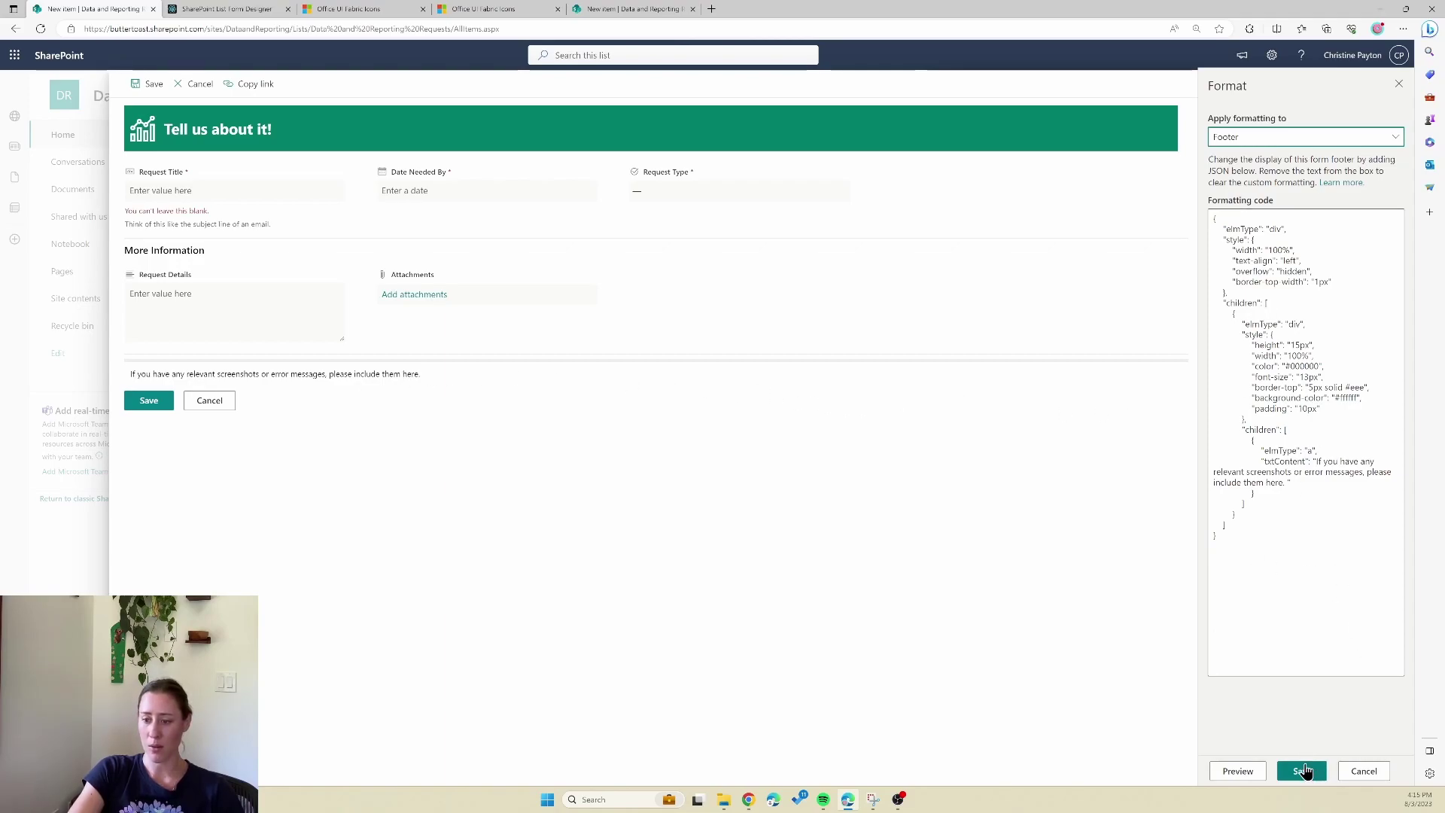
Step: Copy the footer JSON into SharePoint, save it, and open a new item to preview the form
click(226, 9)
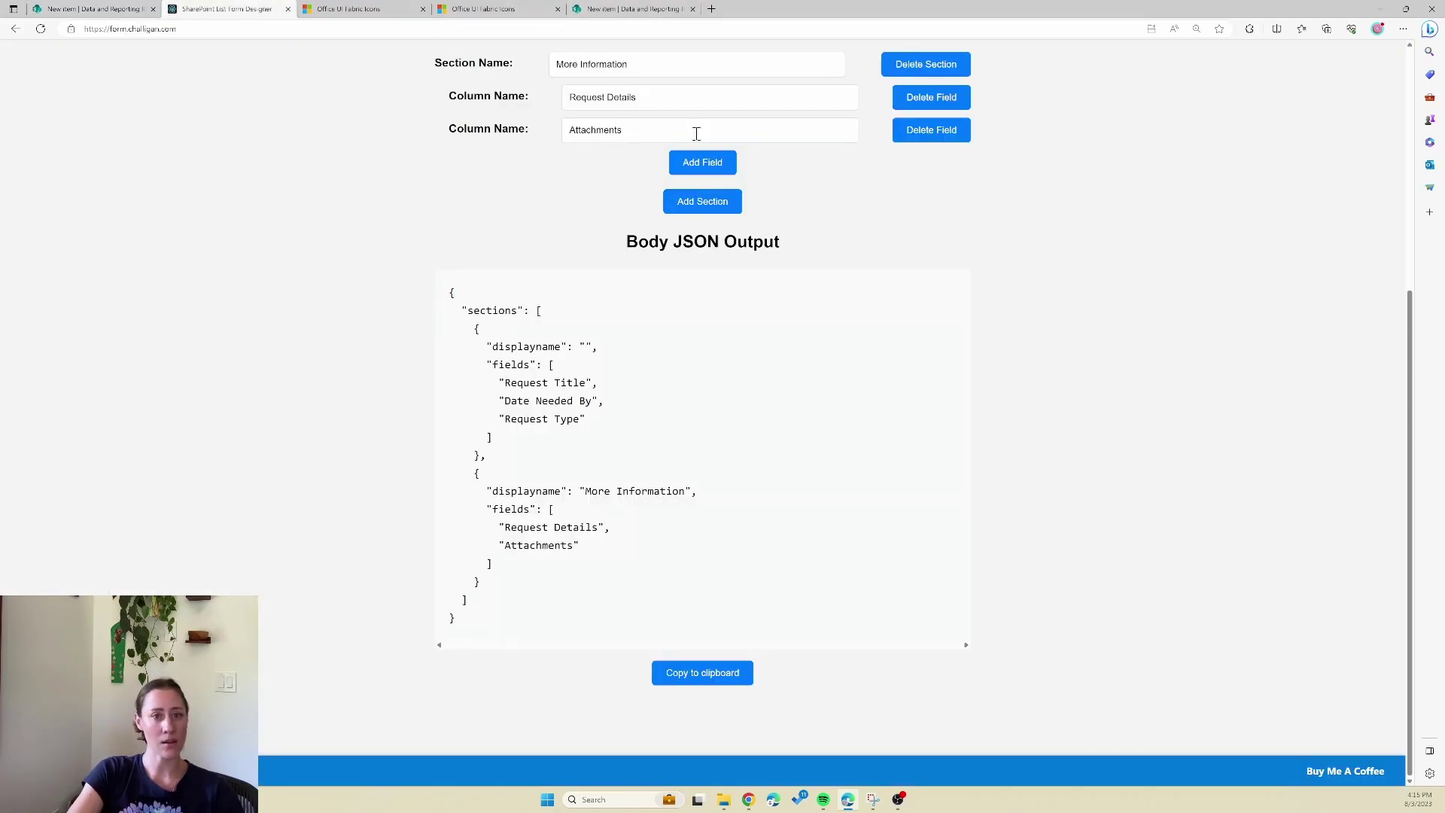
scroll(847, 251, up, 5)
click(770, 186)
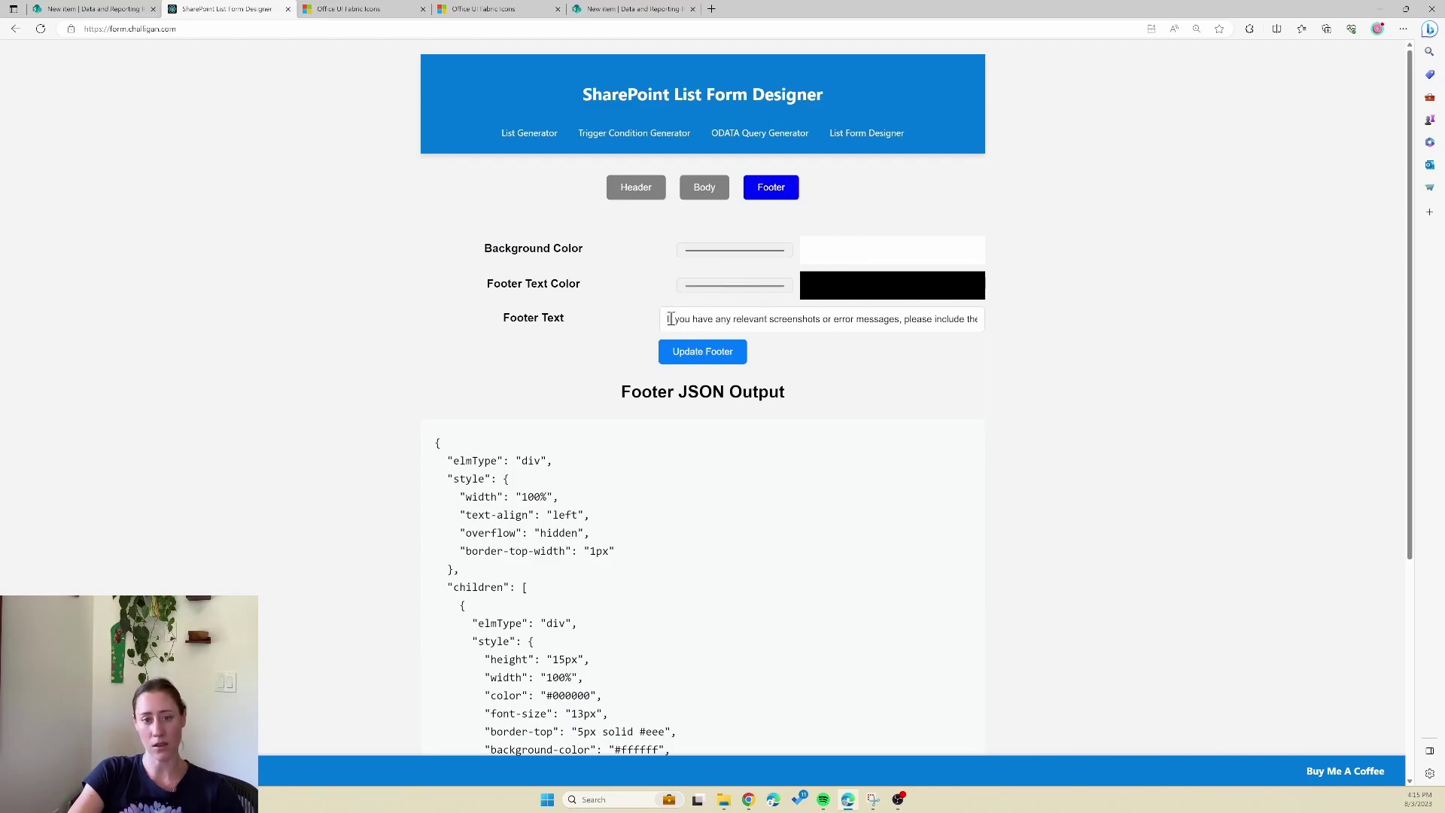
click(792, 324)
scroll(1152, 365, down, 4)
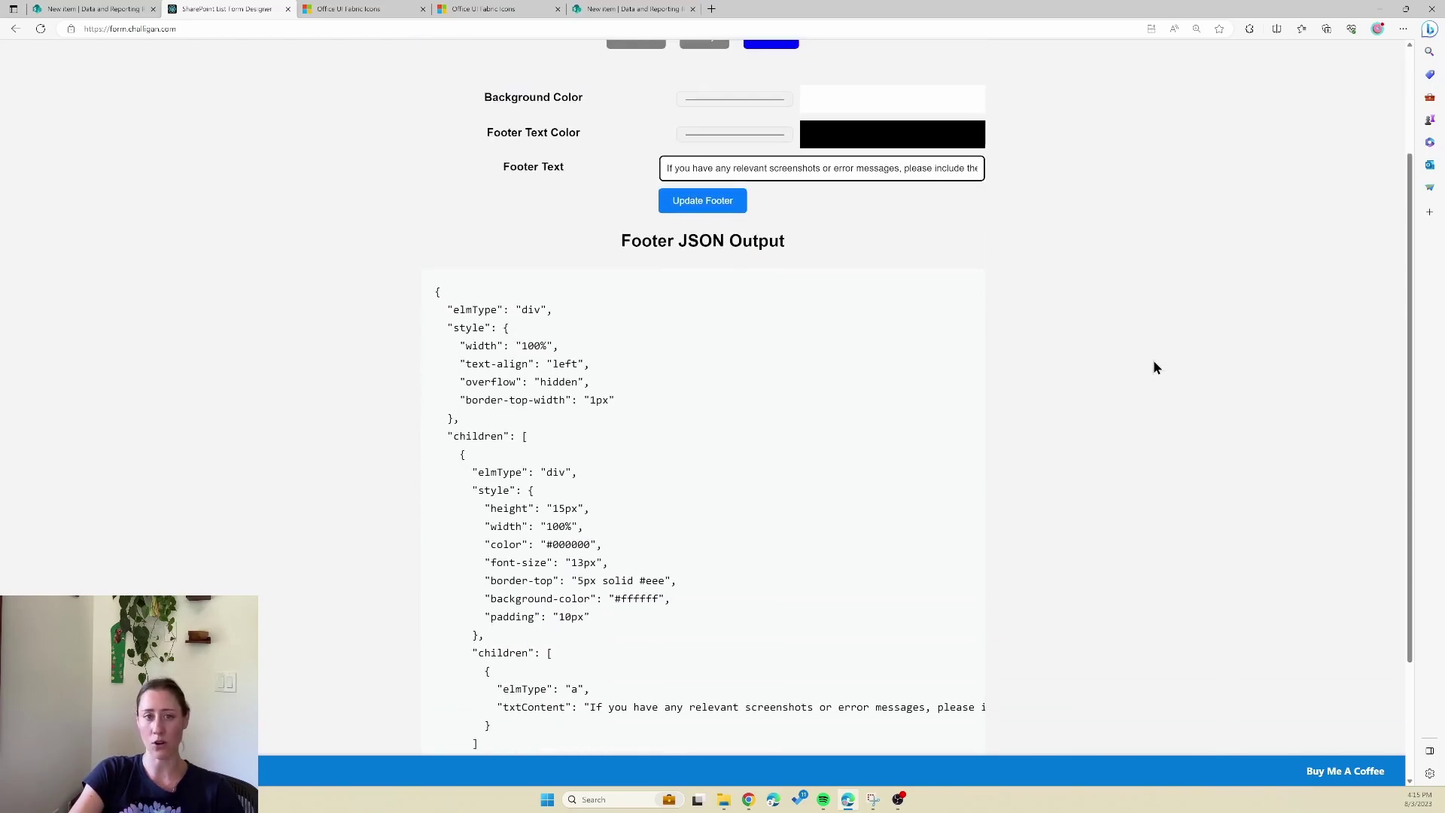
click(100, 8)
click(1303, 772)
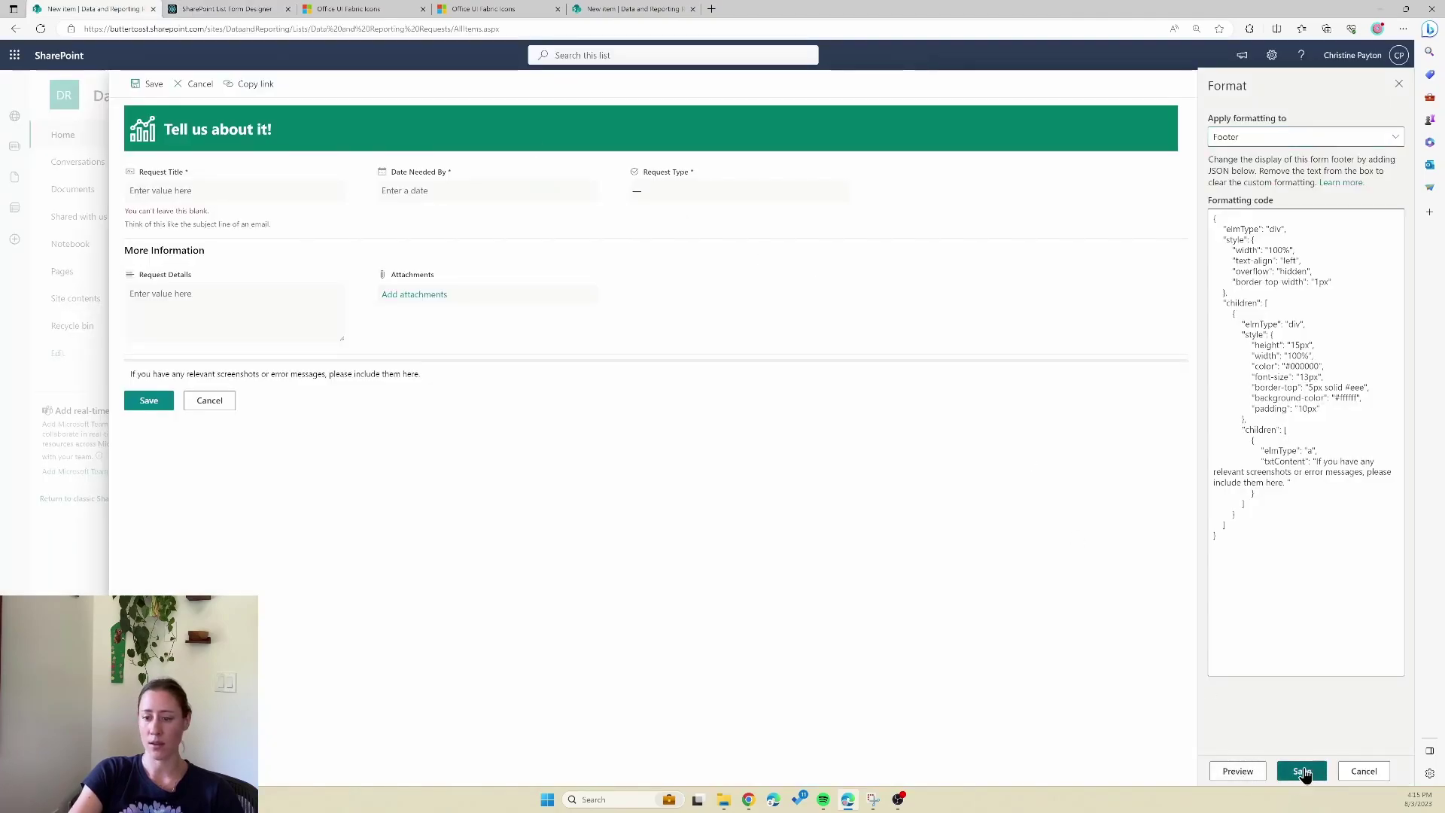
click(202, 134)
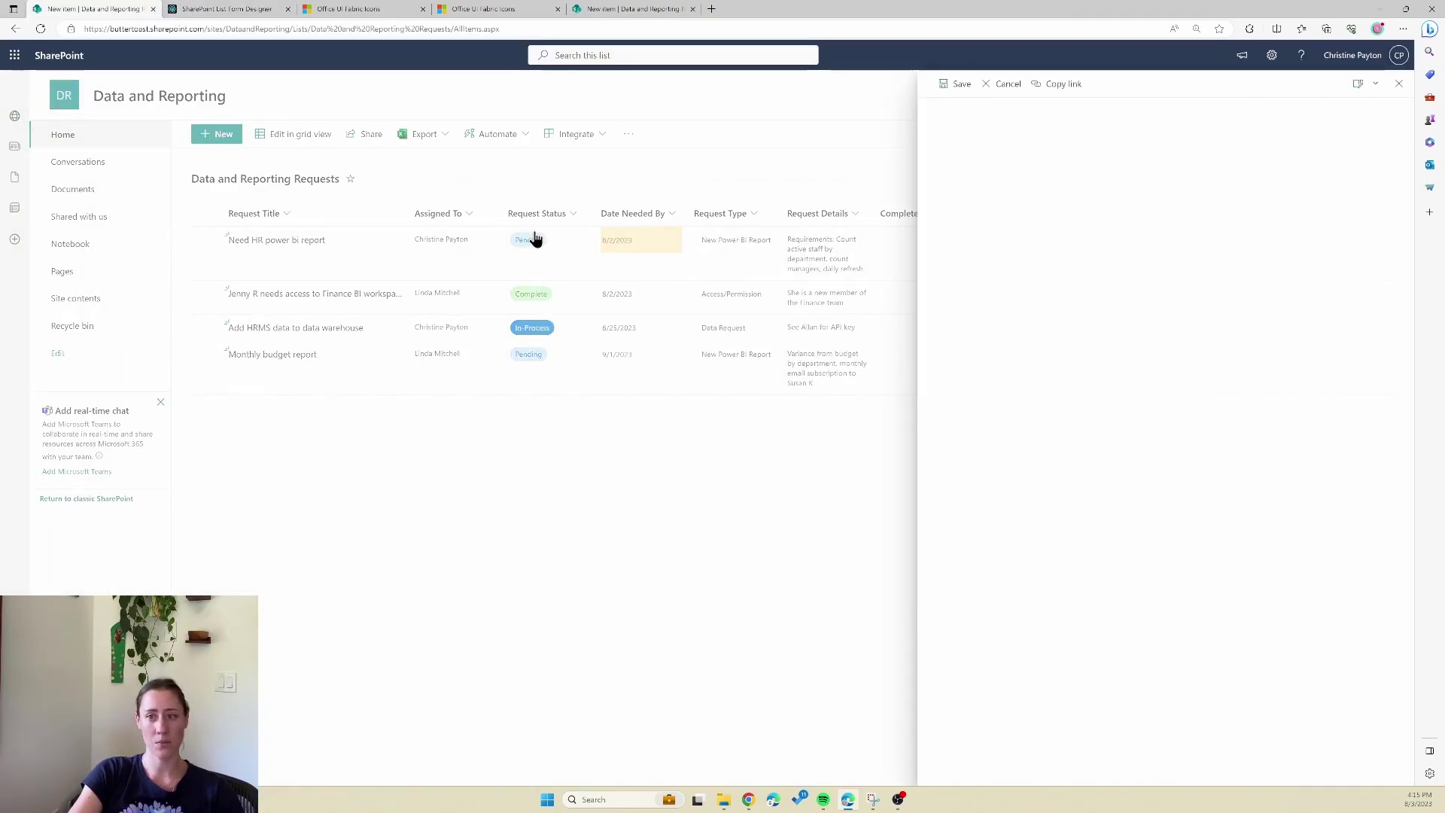